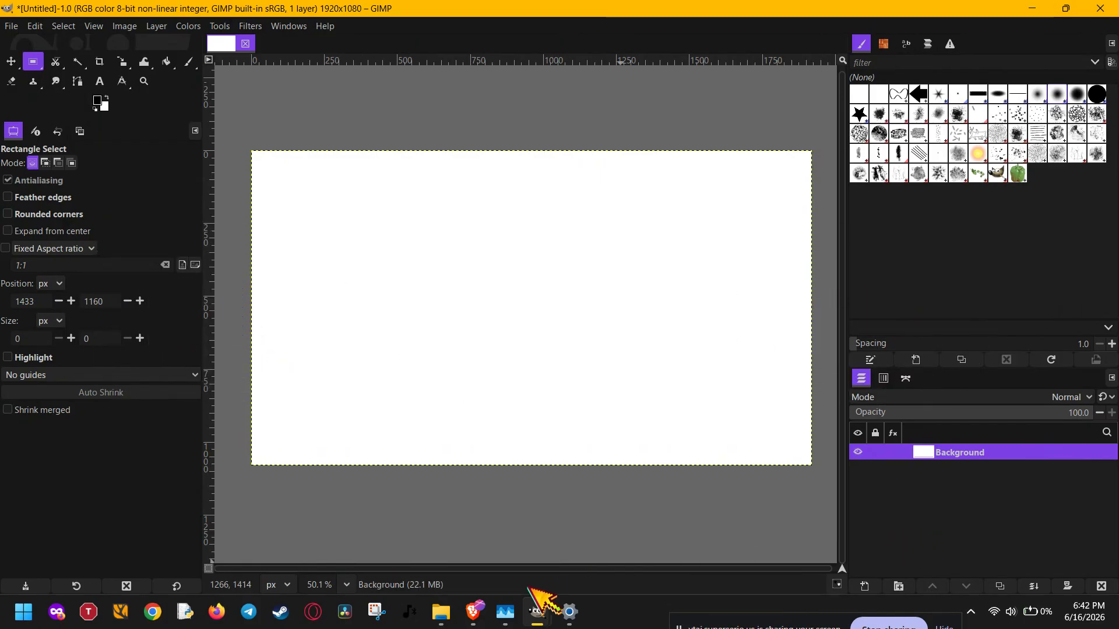
# Switch to File Explorer and show the full path of the GIMP folder in AppData Roaming.
pyautogui.moveTo(441, 612)
pyautogui.click(448, 549)
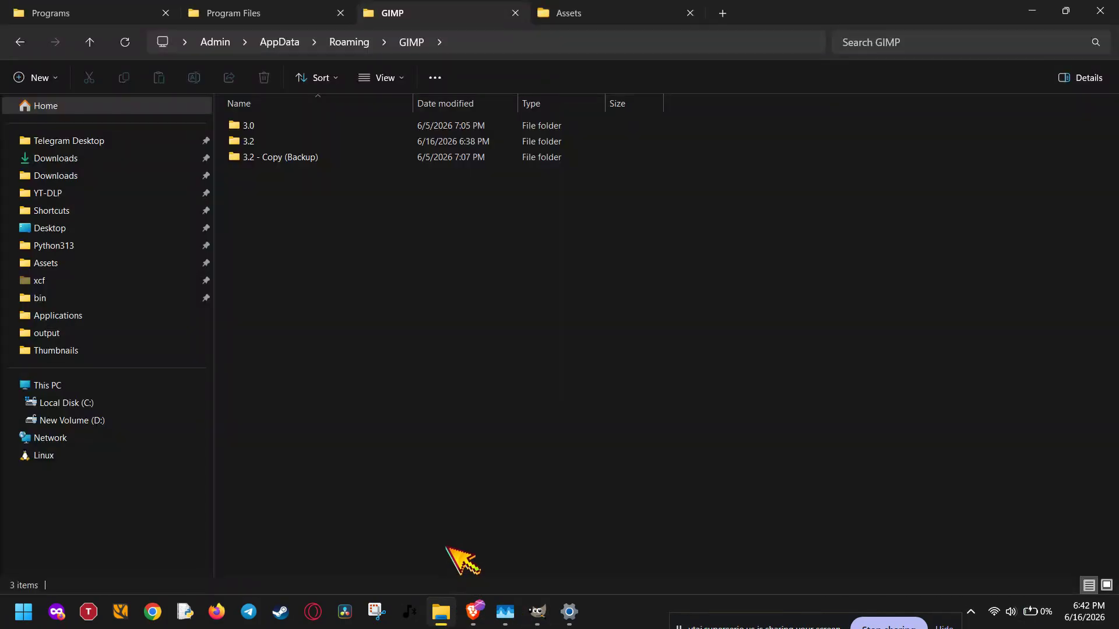
pyautogui.click(523, 42)
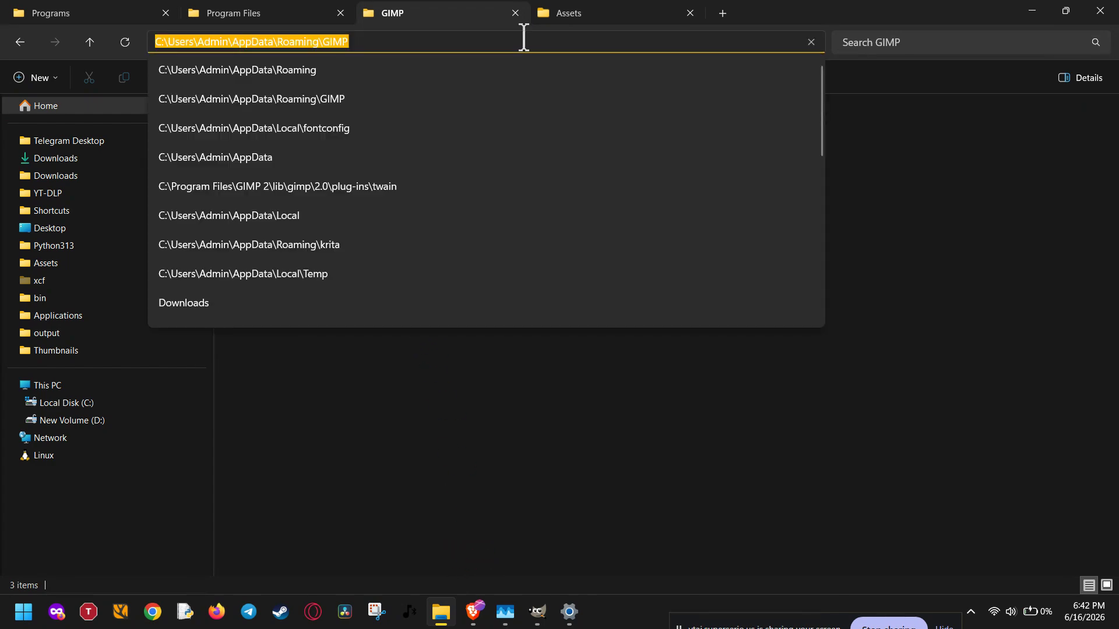
pyautogui.click(523, 39)
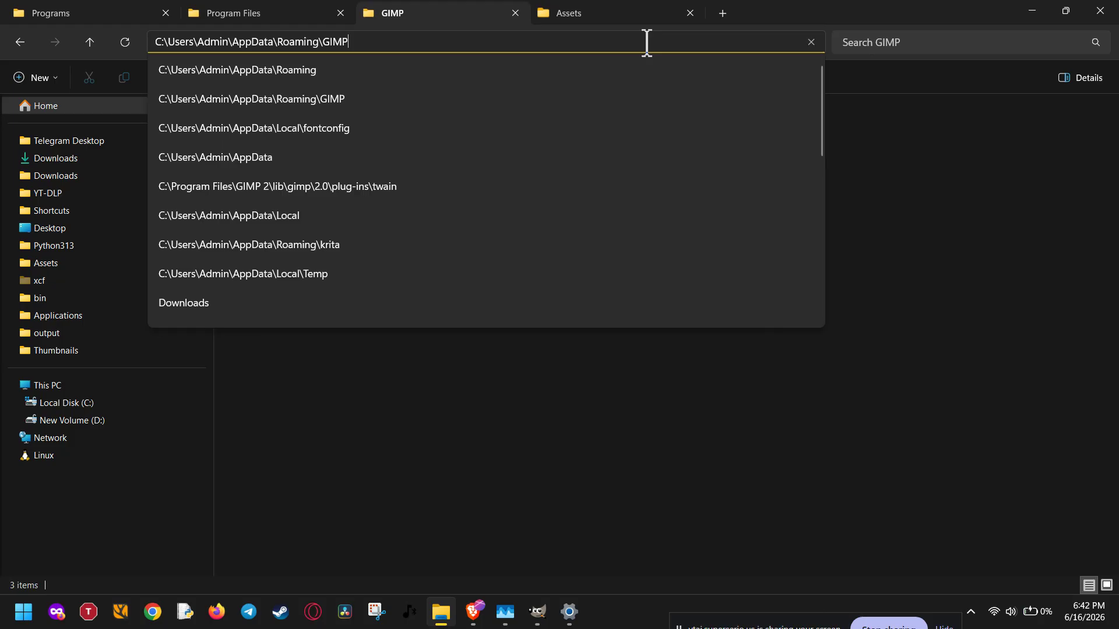
# Run %appdata% to open the Roaming folder, and open its GIMP folder.
pyautogui.press('super+r')
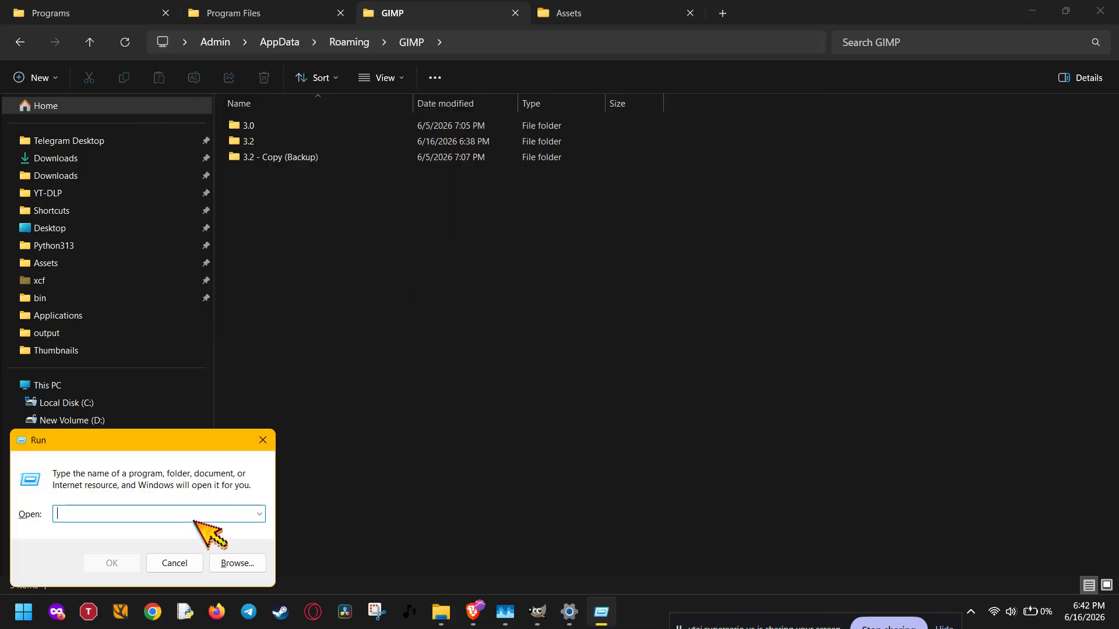
pyautogui.write('%appdata%')
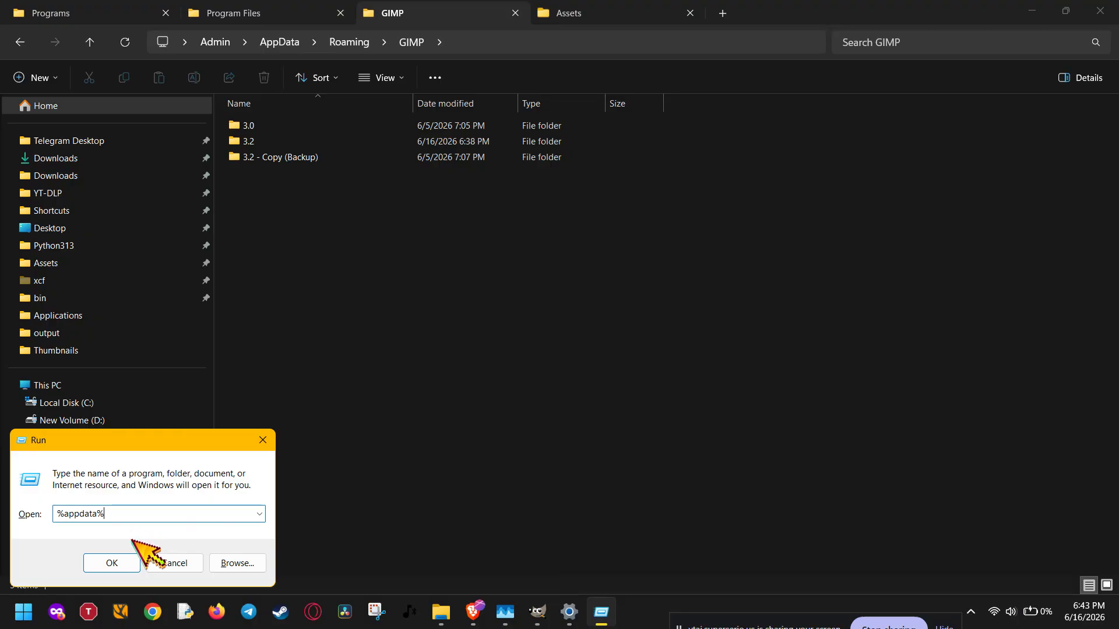
pyautogui.click(127, 562)
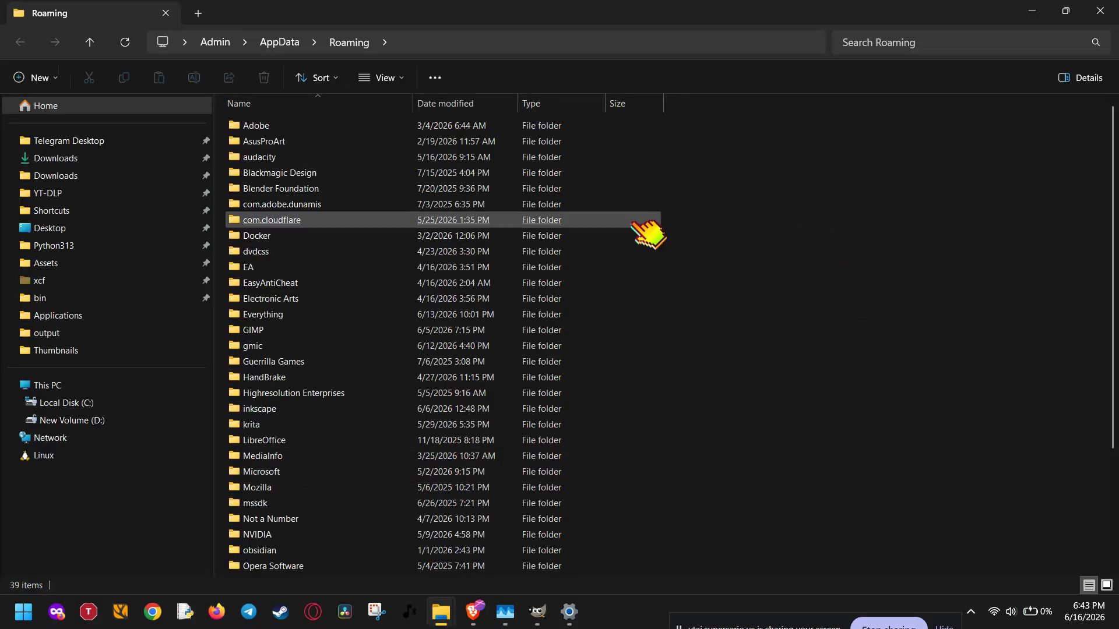
pyautogui.click(317, 330)
pyautogui.doubleClick(318, 330)
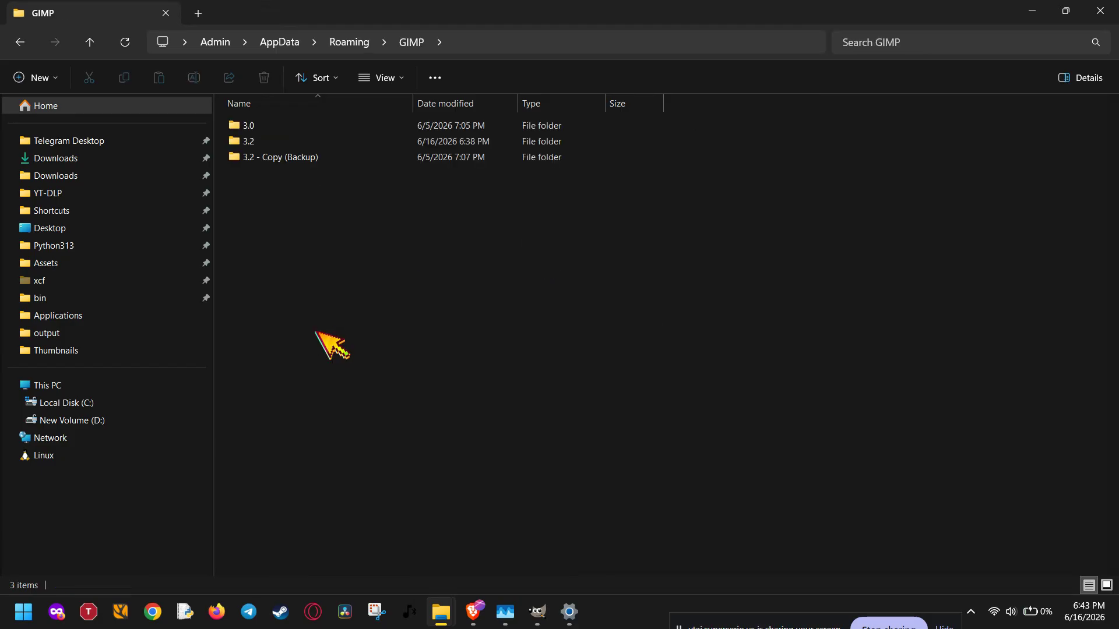
# Return to the Roaming folder, and select the 3.2 folder in the other File Explorer window's GIMP folder.
pyautogui.moveTo(281, 269); pyautogui.dragTo(407, 81)
pyautogui.press('BackSpace')
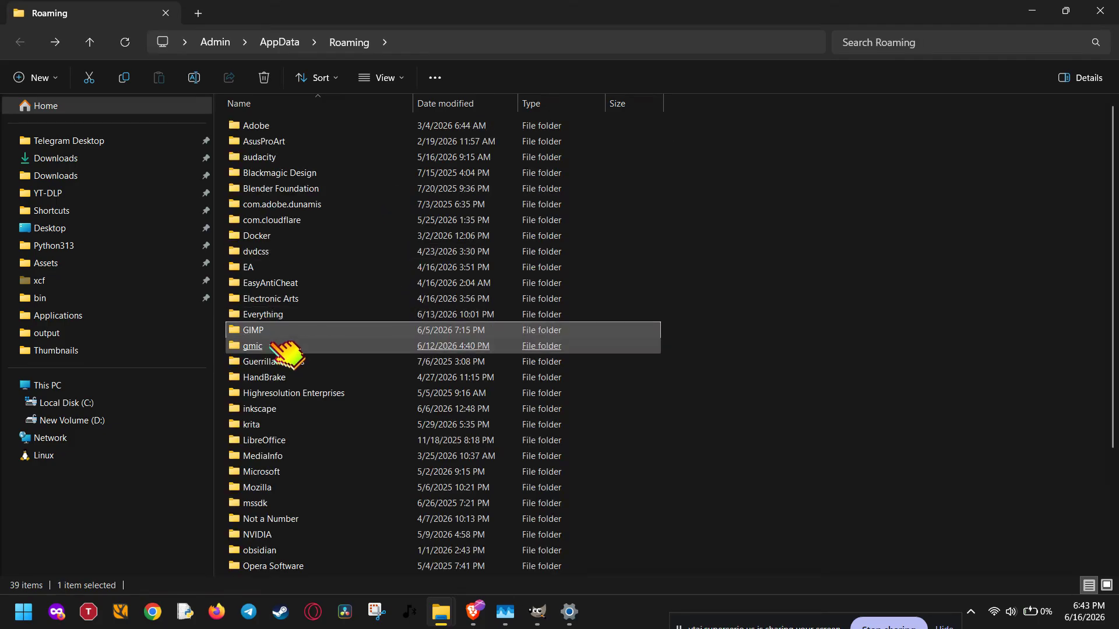
pyautogui.click(193, 75)
pyautogui.click(815, 244)
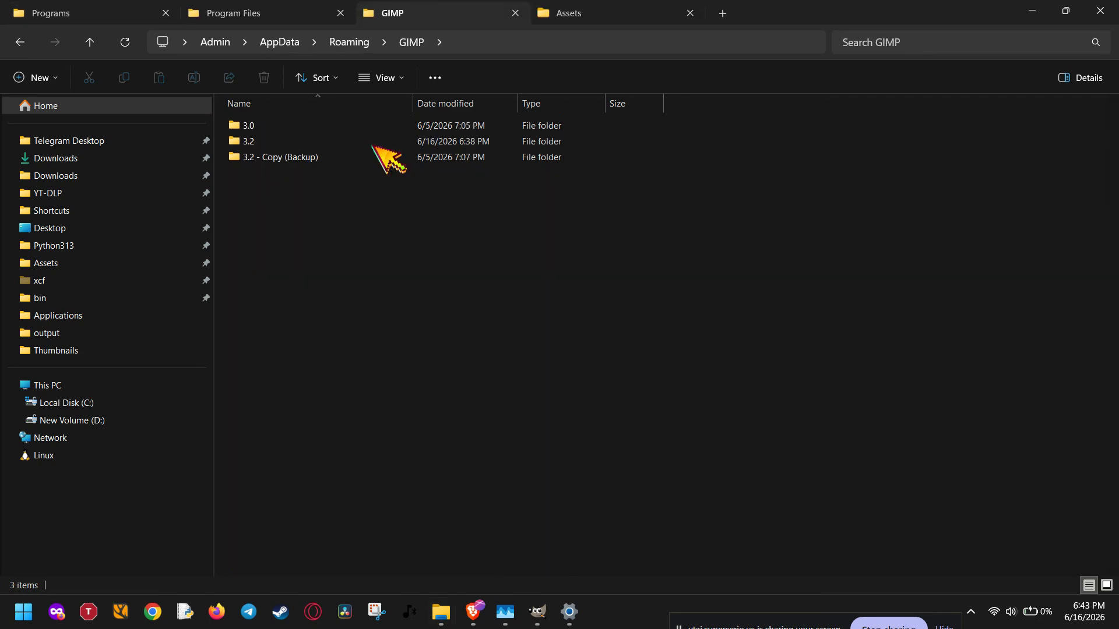
pyautogui.click(376, 144)
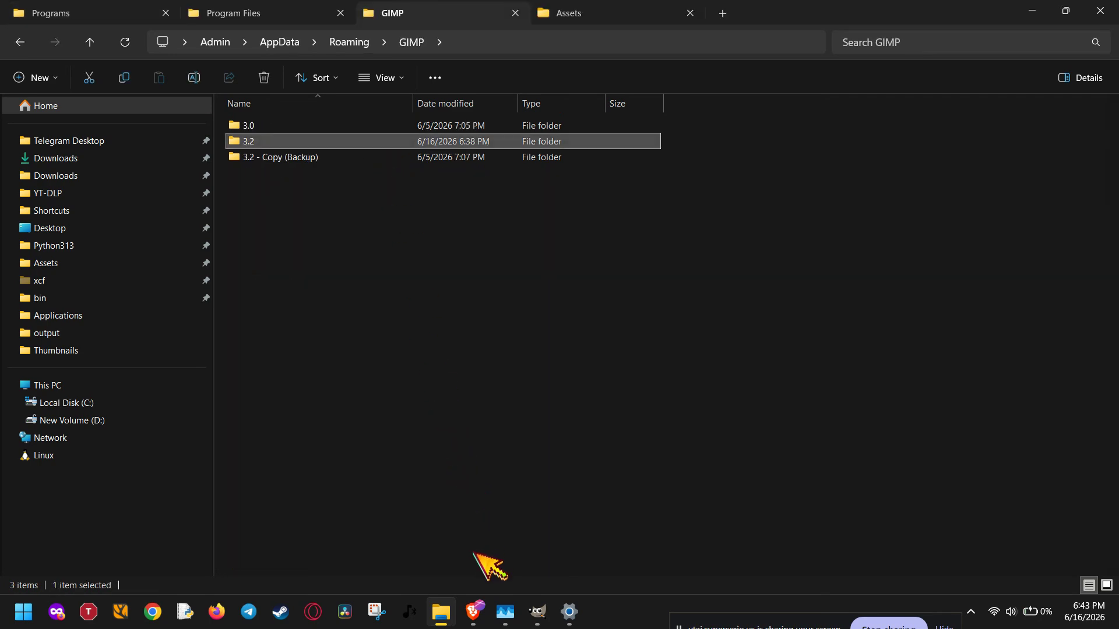
# Switch to the untitled image window in GIMP.
pyautogui.click(503, 612)
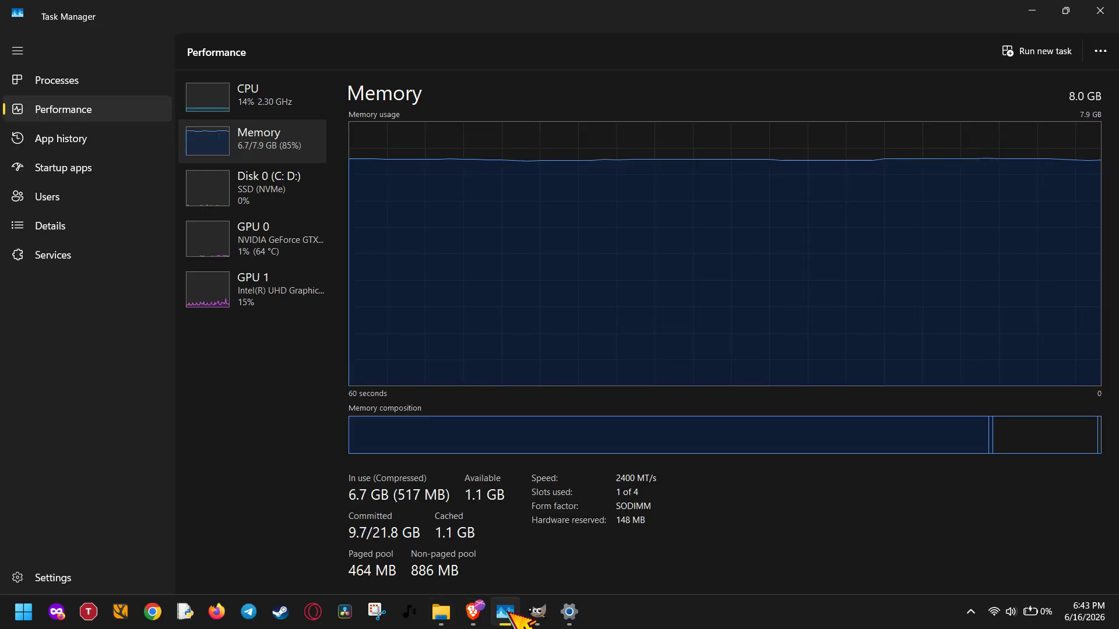
pyautogui.moveTo(536, 612)
pyautogui.click(494, 576)
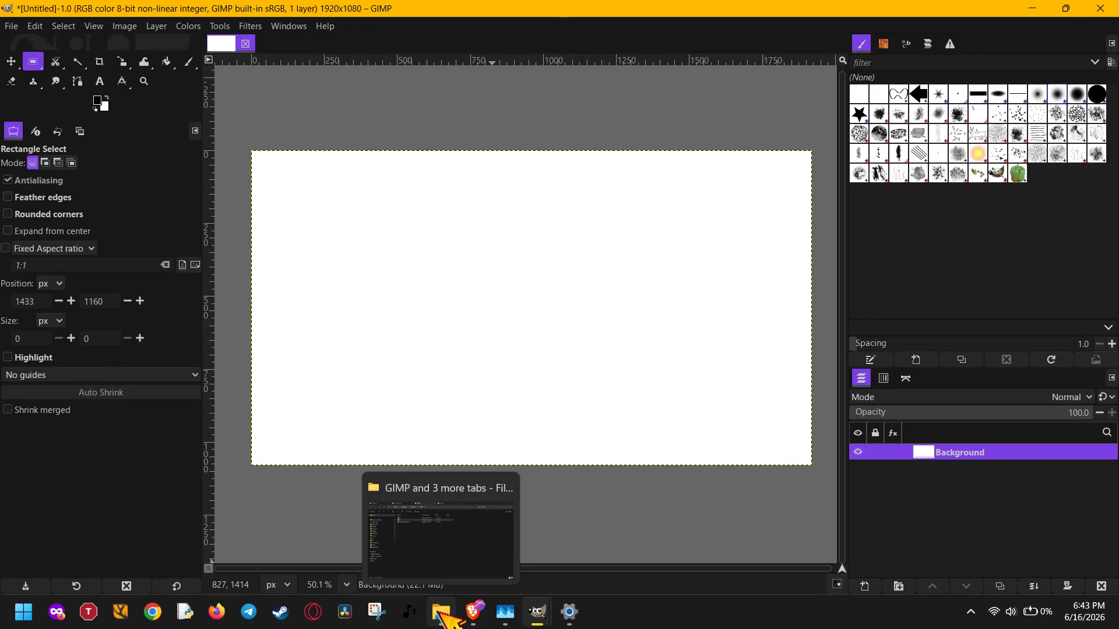
# Switch to File Explorer and open the lib folder inside GIMP 2 in Program Files.
pyautogui.click(438, 610)
pyautogui.click(238, 42)
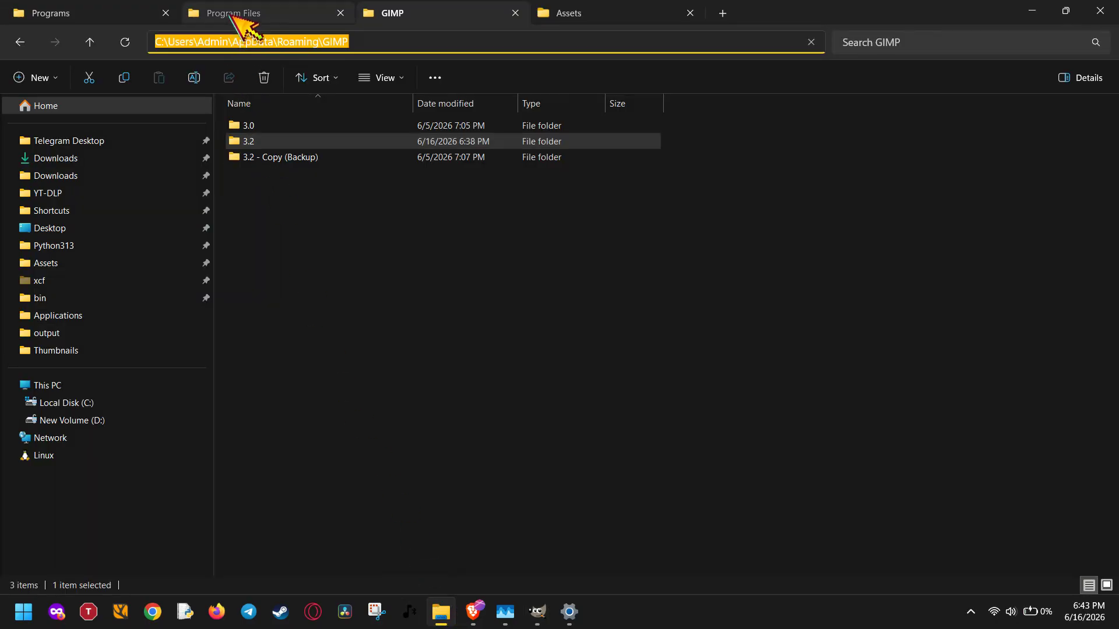
pyautogui.click(233, 14)
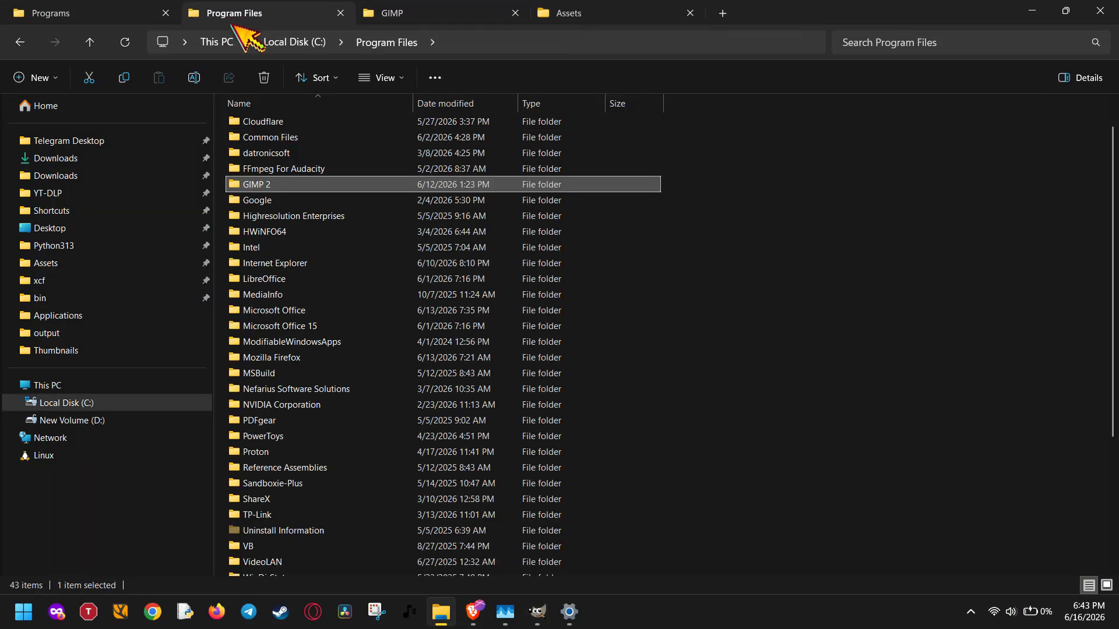
pyautogui.doubleClick(274, 186)
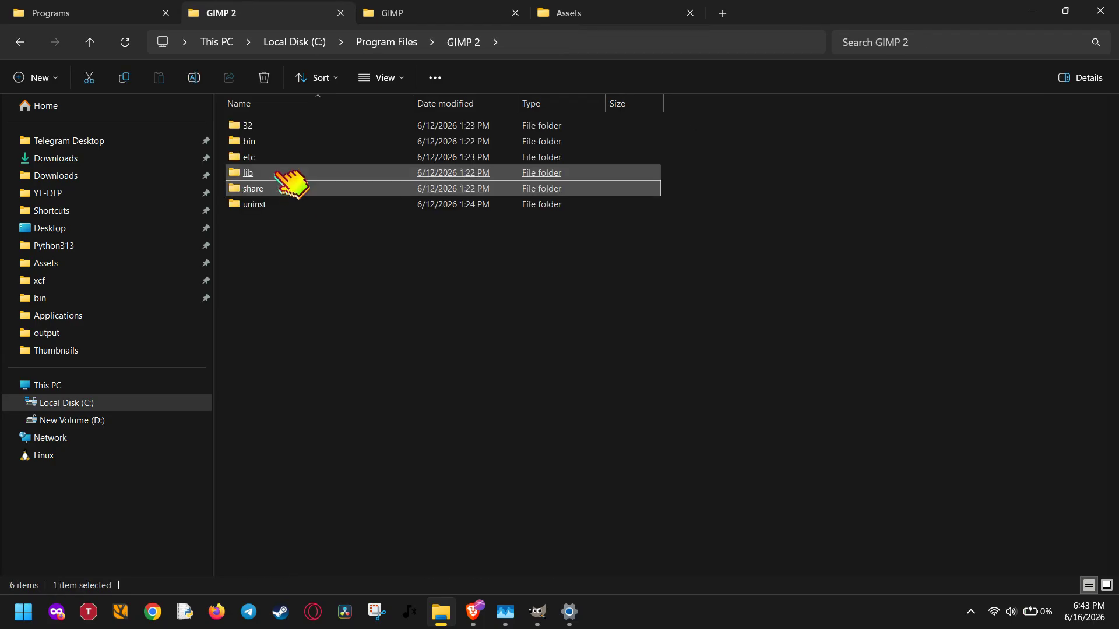
pyautogui.doubleClick(272, 174)
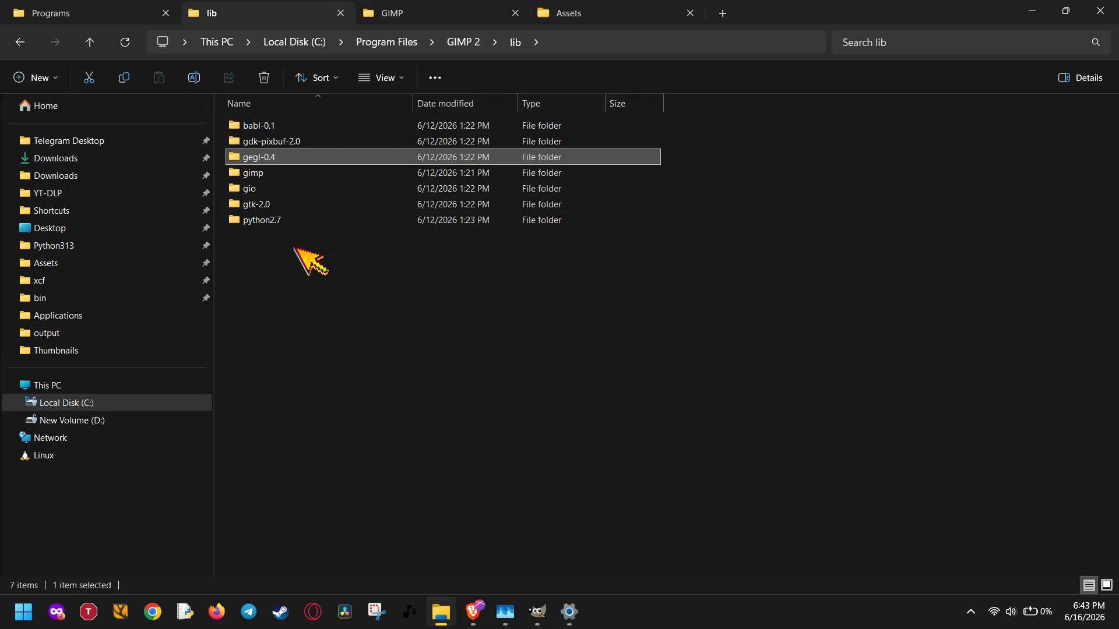
# Open the gegl-0.4 folder, look through its DLL files, and return to the lib folder.
pyautogui.doubleClick(286, 159)
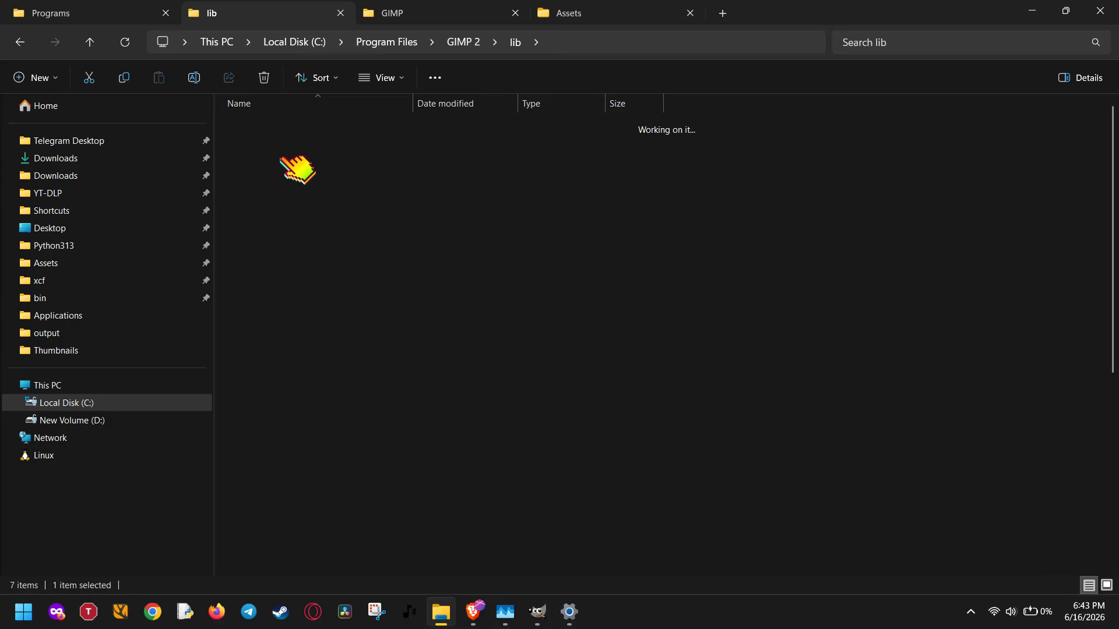
pyautogui.click(286, 159)
pyautogui.scroll(-7, 296, 396)
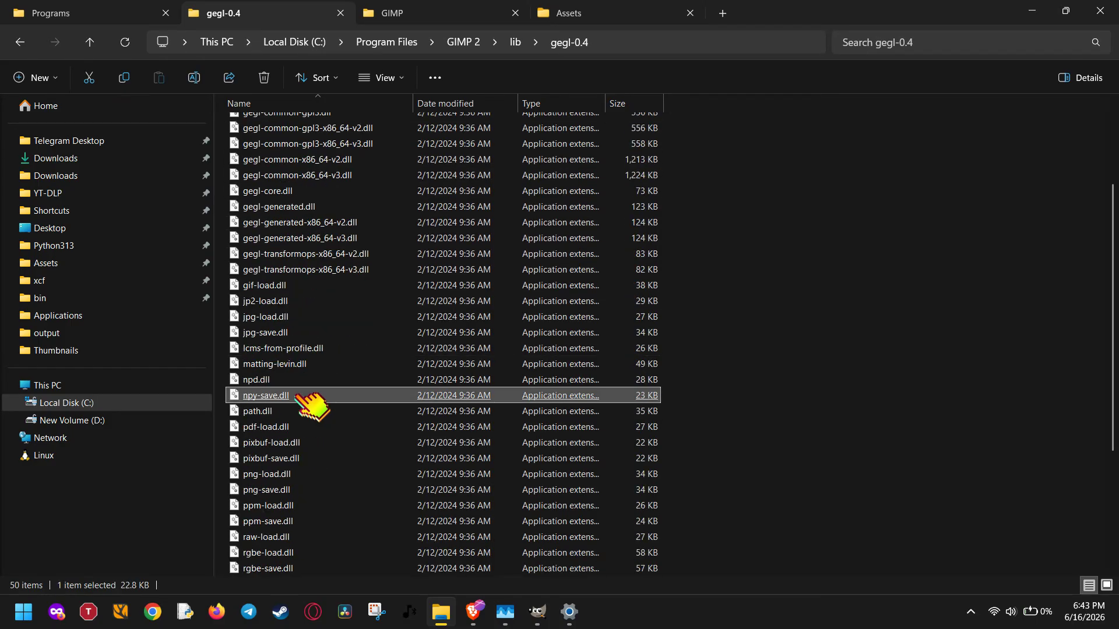
pyautogui.scroll(4, 296, 397)
pyautogui.scroll(3, 312, 406)
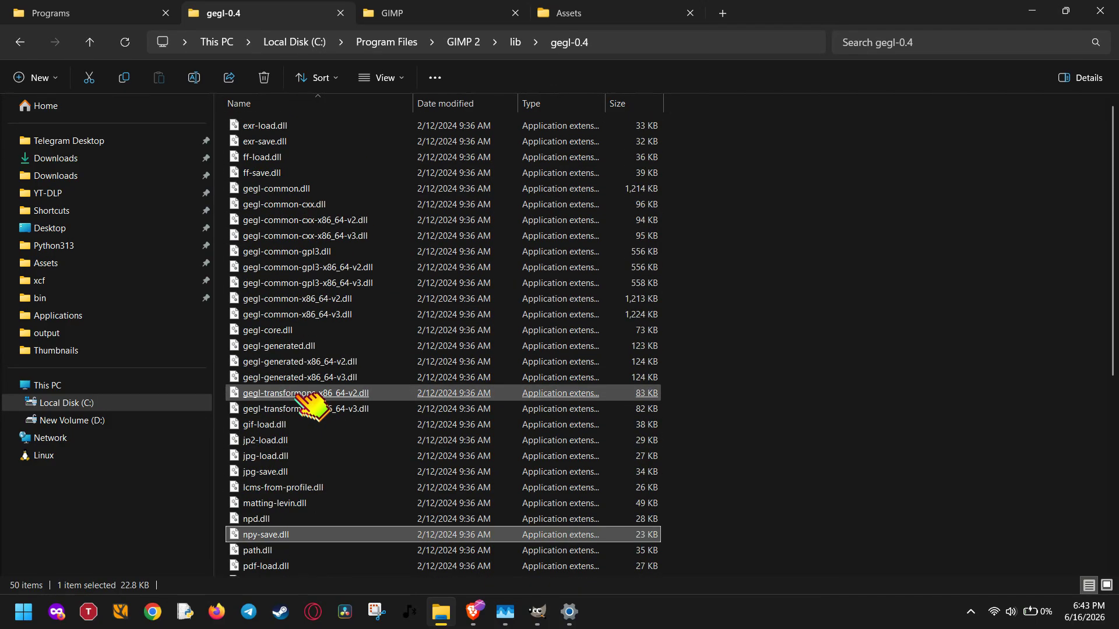
pyautogui.hotkey('alt', 'Left')
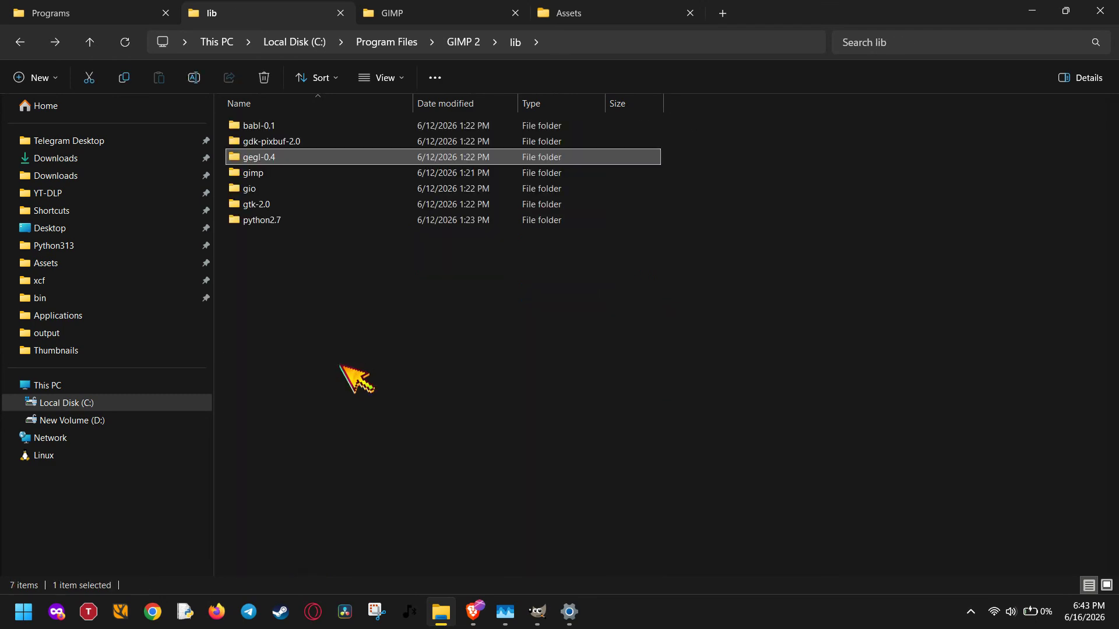
# Reopen the gegl-0.4 folder and show its full path.
pyautogui.click(283, 142)
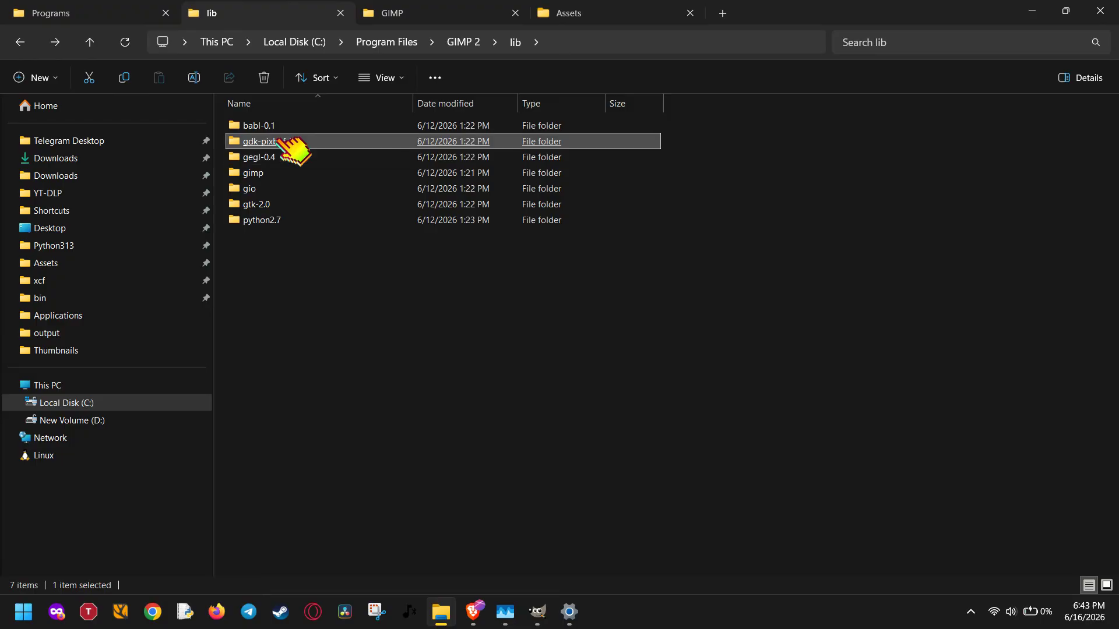
pyautogui.doubleClick(278, 156)
pyautogui.click(619, 41)
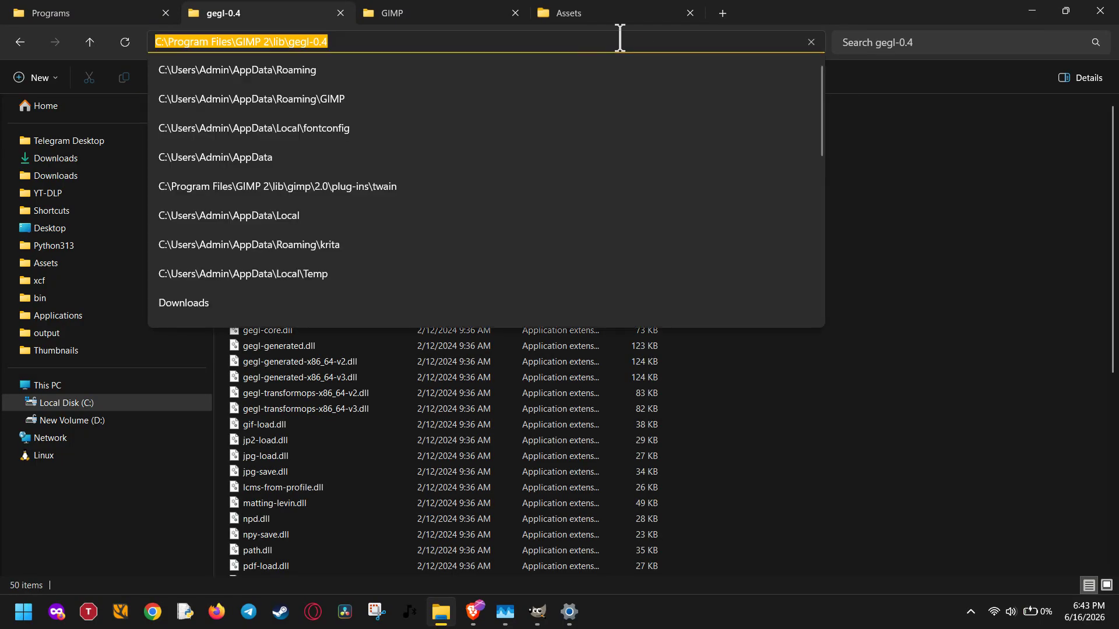
pyautogui.click(388, 41)
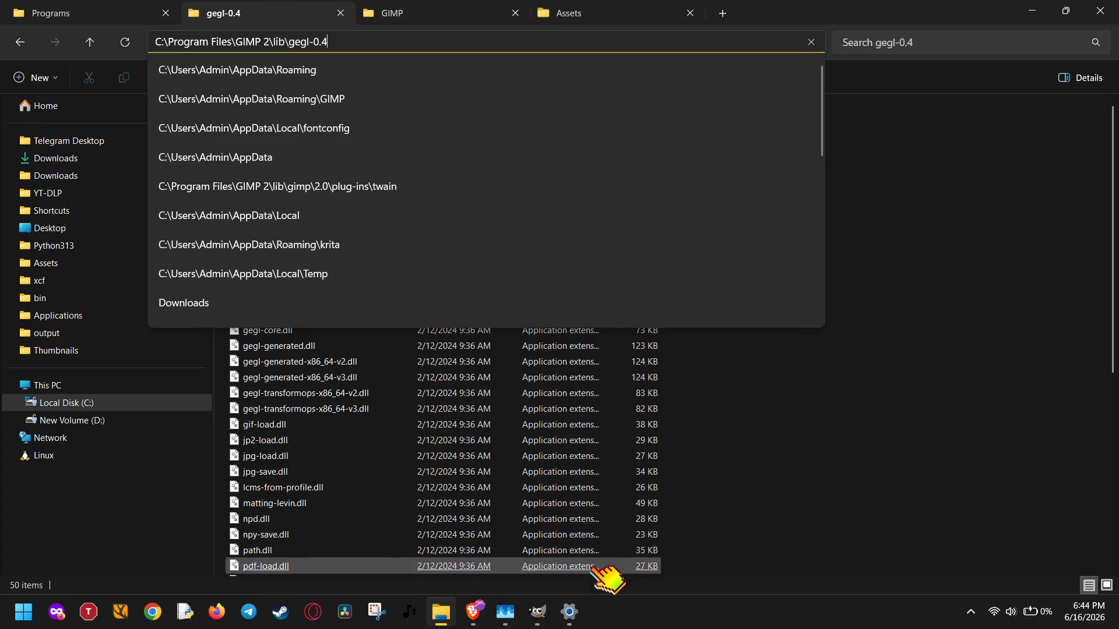
# Switch to the untitled GIMP image and return to the gegl-0.4 folder in File Explorer.
pyautogui.moveTo(539, 613)
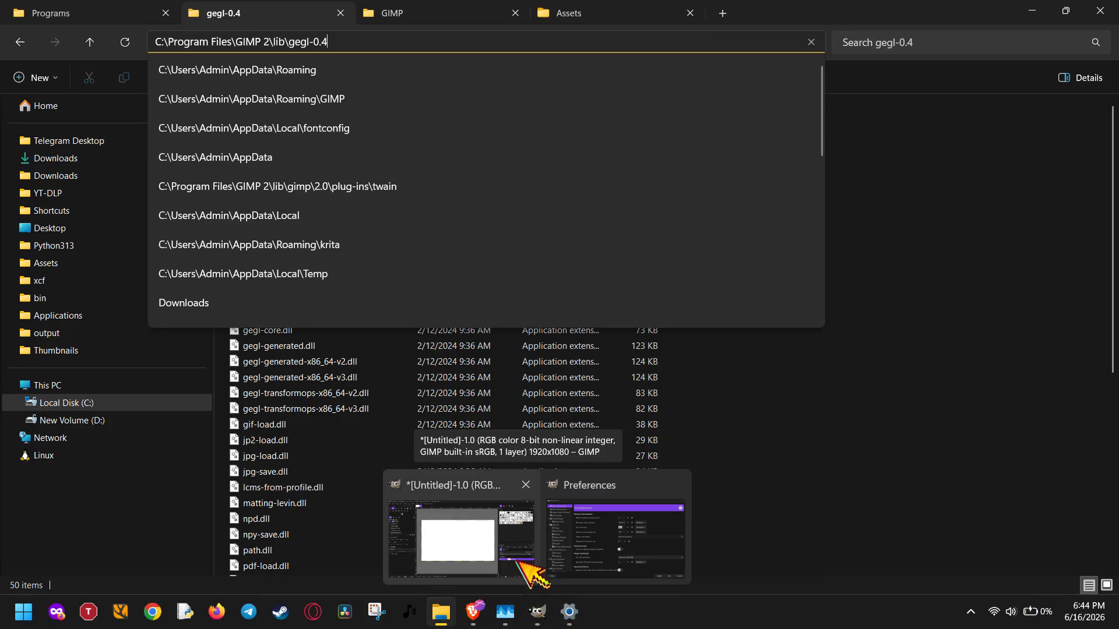
pyautogui.click(517, 561)
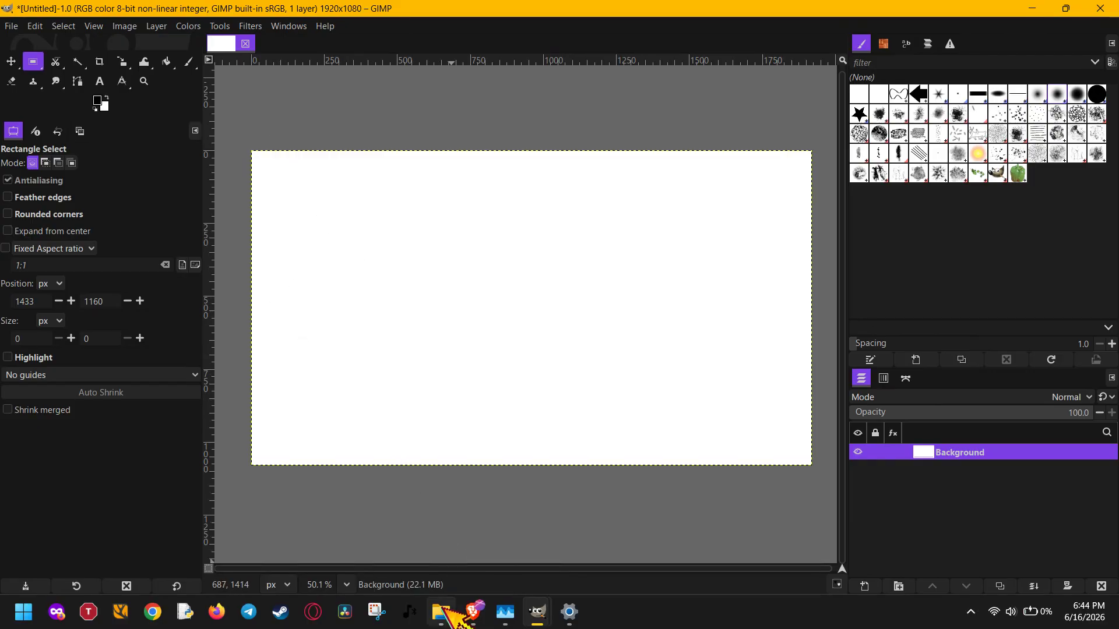
pyautogui.moveTo(441, 612)
pyautogui.click(449, 487)
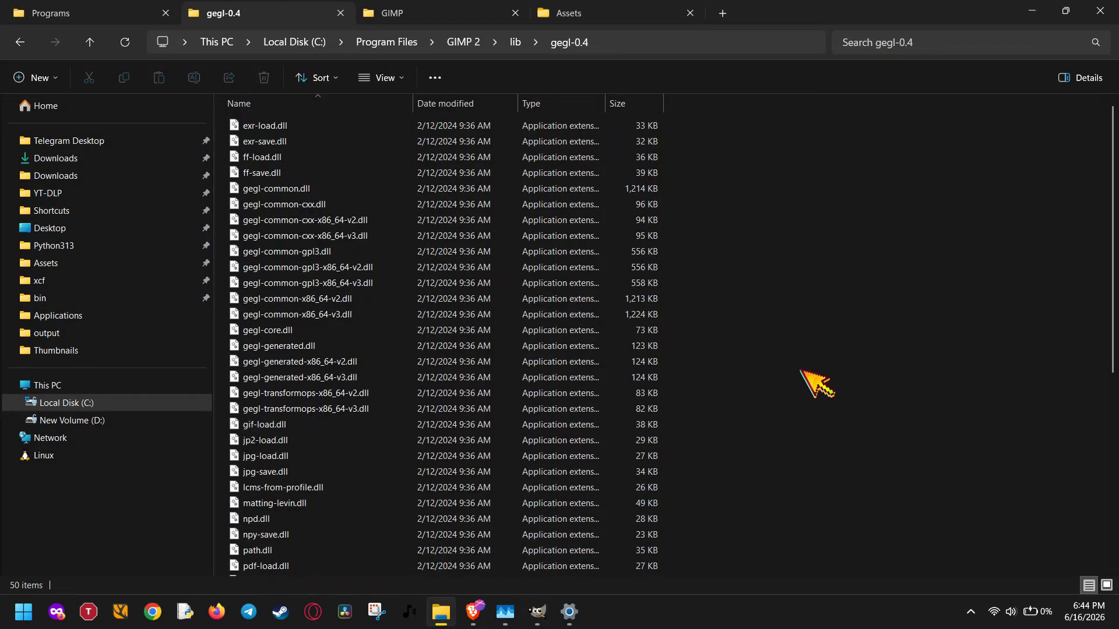
# Go from the AppData GIMP folder up to the Roaming folder and look through its subfolders.
pyautogui.click(415, 17)
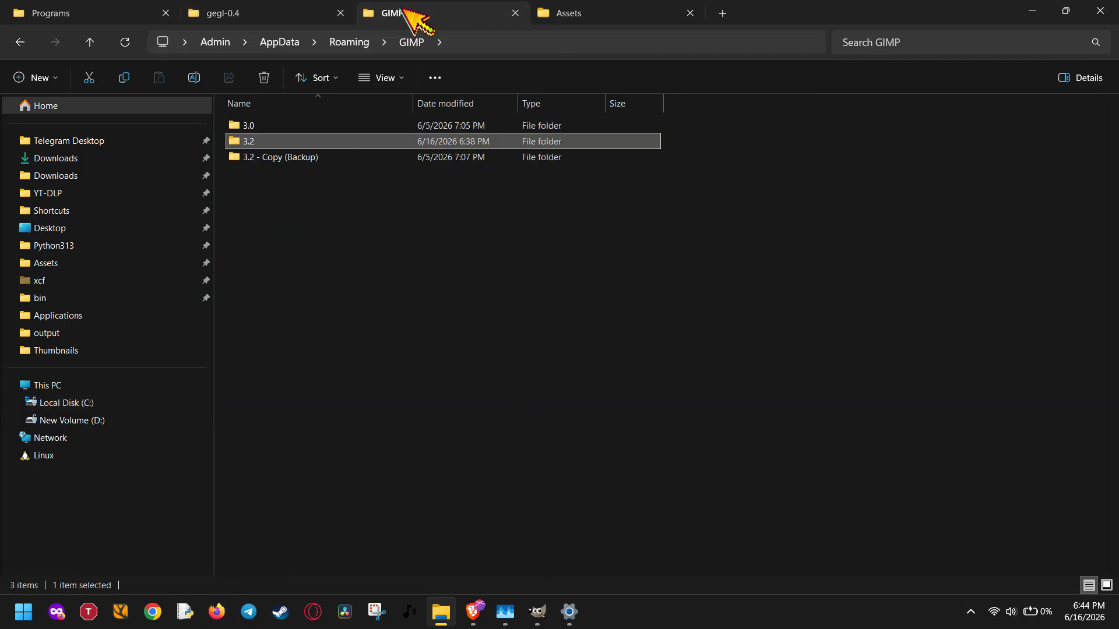
pyautogui.click(349, 42)
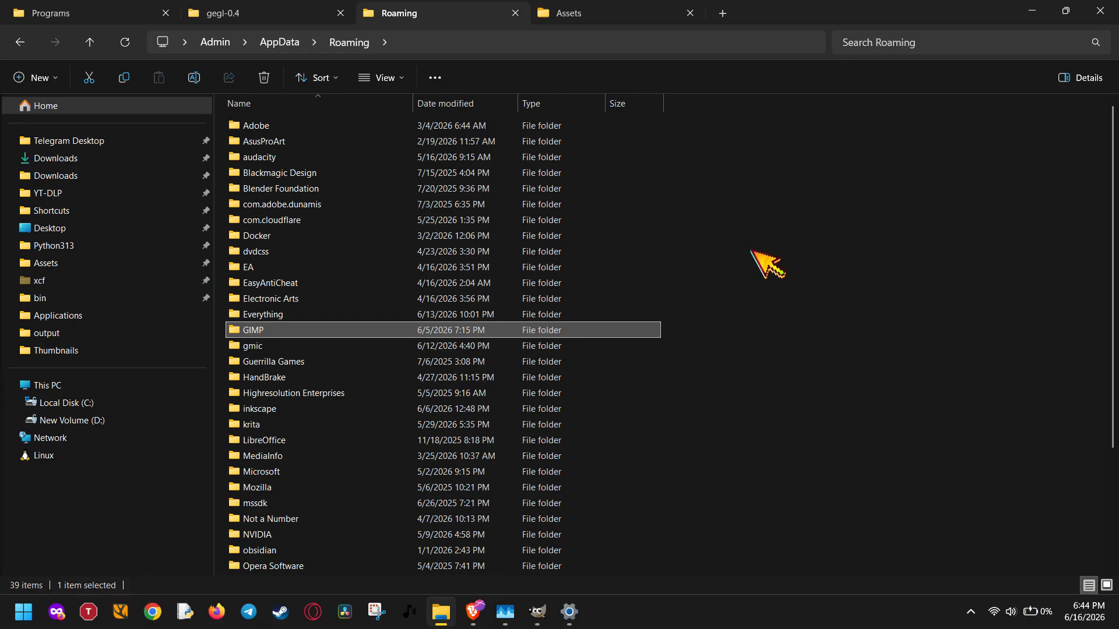
pyautogui.scroll(-3, 774, 269)
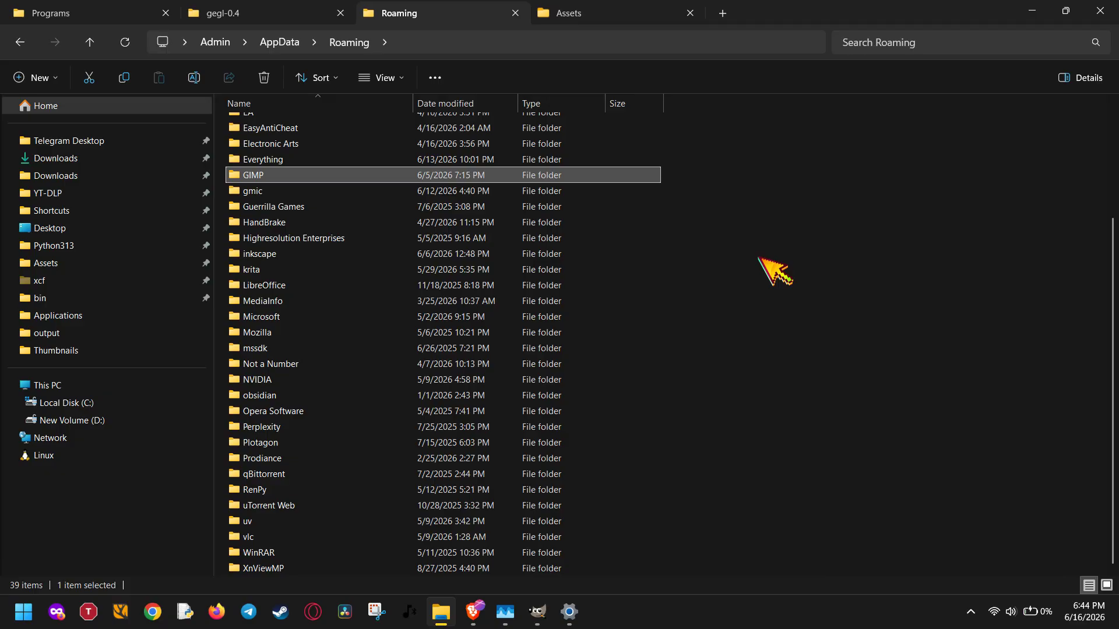
# Search Windows for fonts, open the Fonts settings page and look through the available fonts.
pyautogui.press('super')
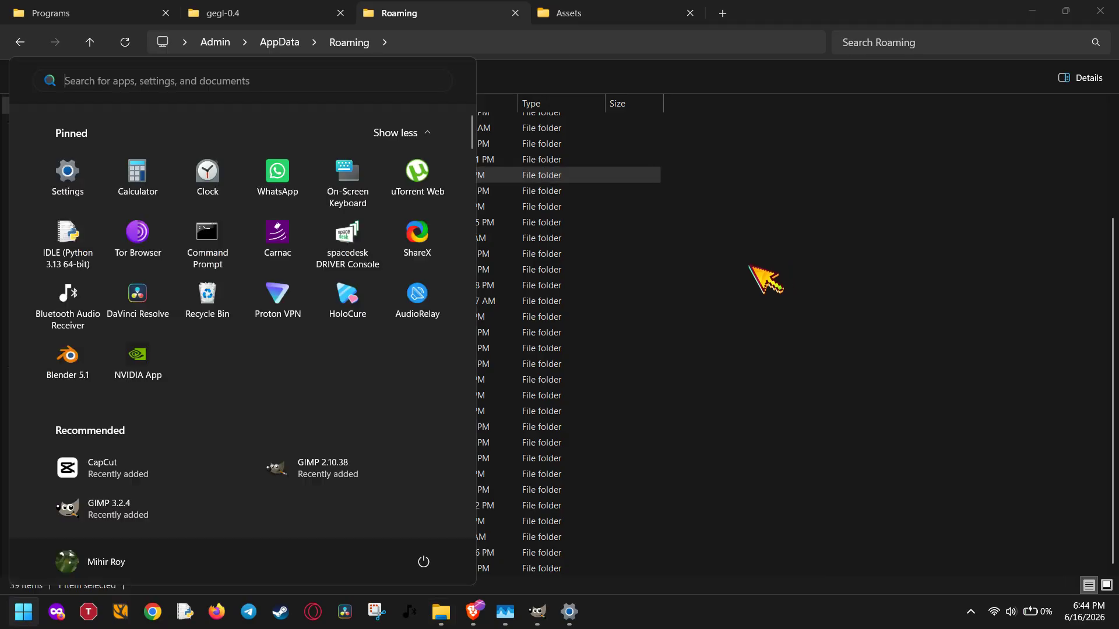
pyautogui.write('fotn')
pyautogui.press('BackSpace')
pyautogui.press('BackSpace')
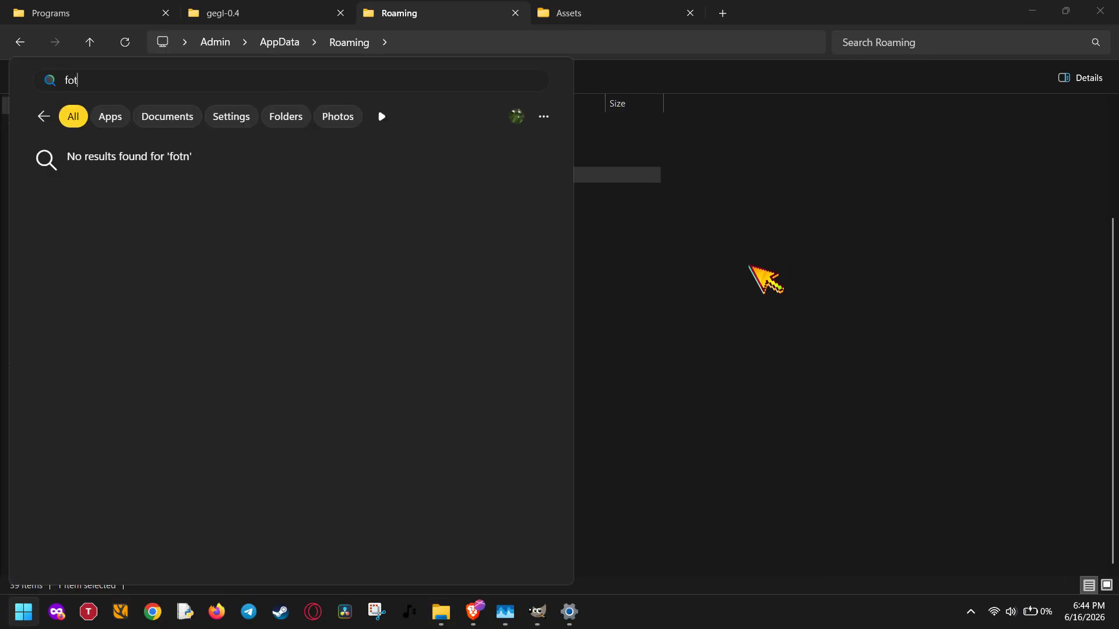
pyautogui.write('nts')
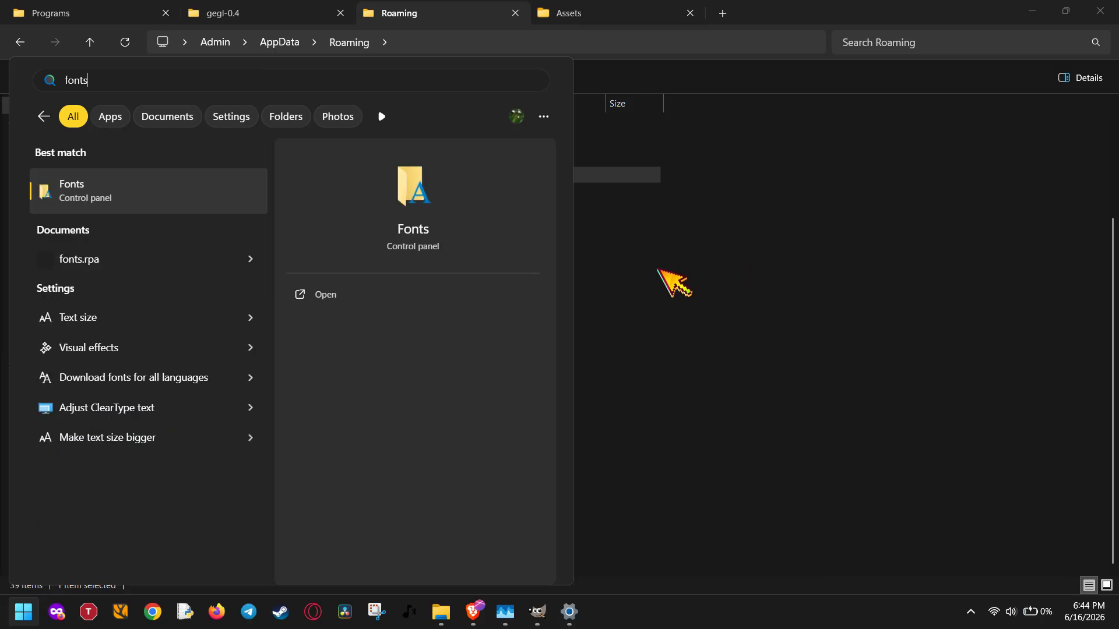
pyautogui.click(208, 194)
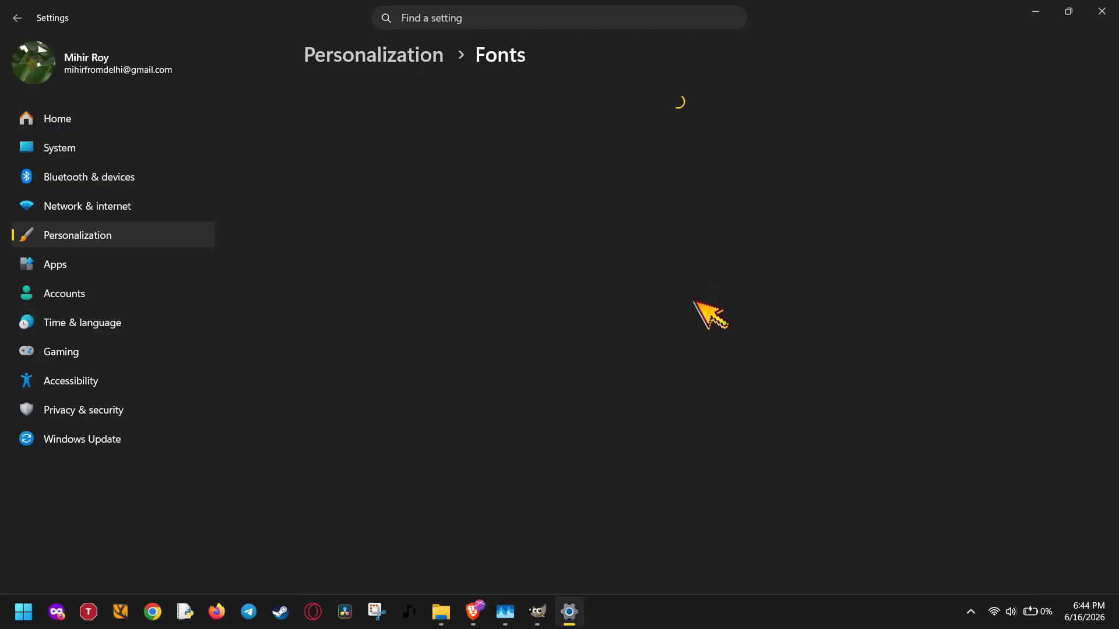
pyautogui.scroll(-4, 694, 303)
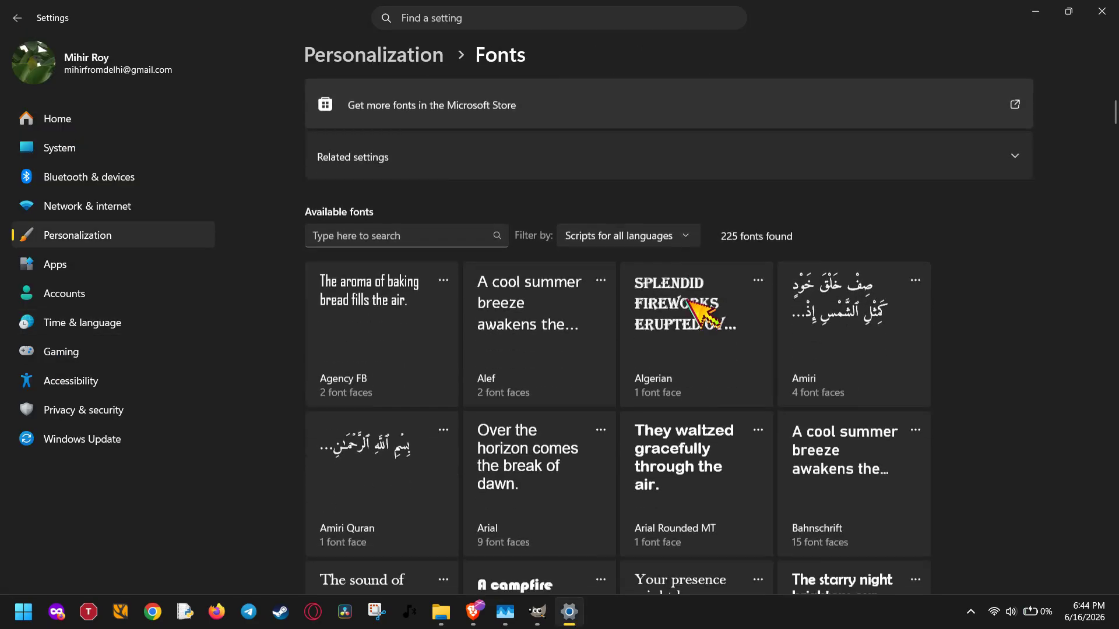
pyautogui.scroll(-2, 697, 312)
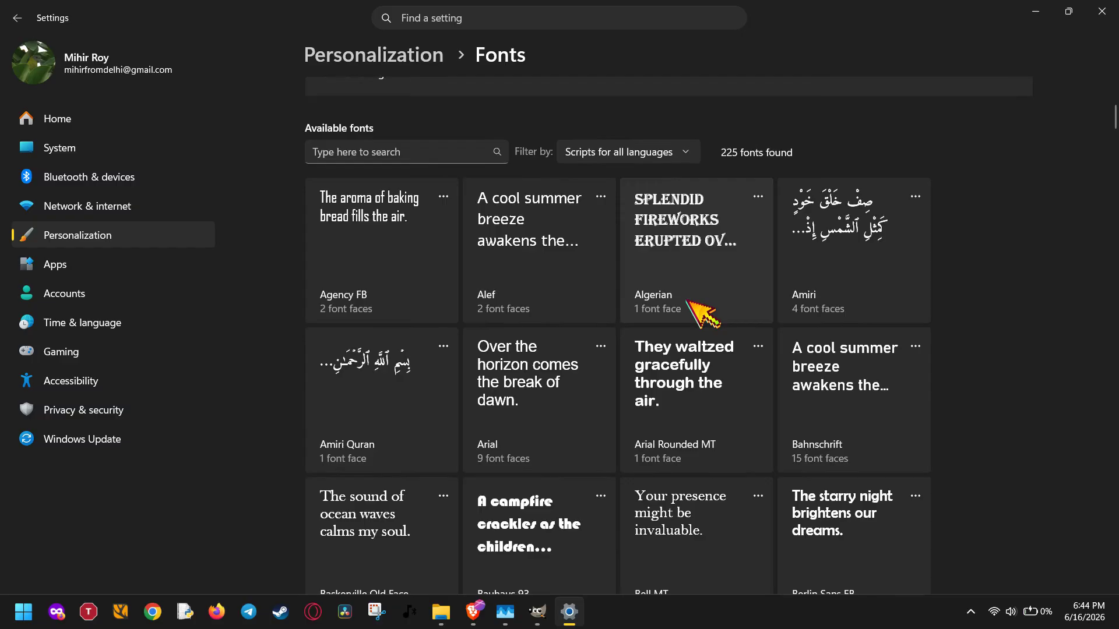
# Browse the available fonts and view the hide and uninstall options for Bradley Hand ITC.
pyautogui.scroll(2, 703, 313)
pyautogui.scroll(-12, 703, 313)
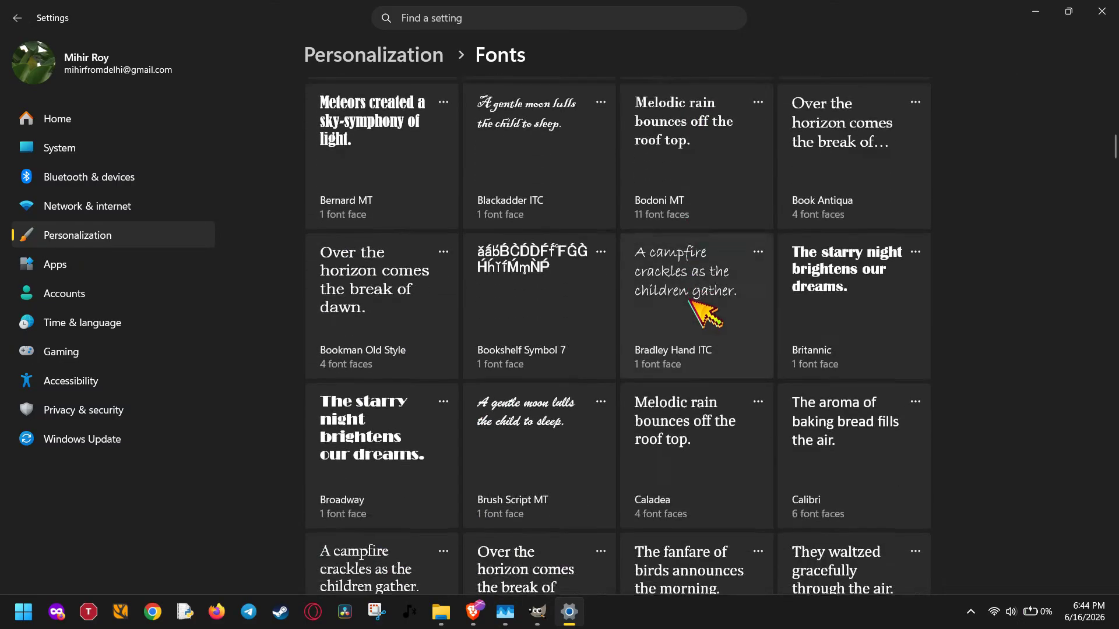
pyautogui.click(759, 252)
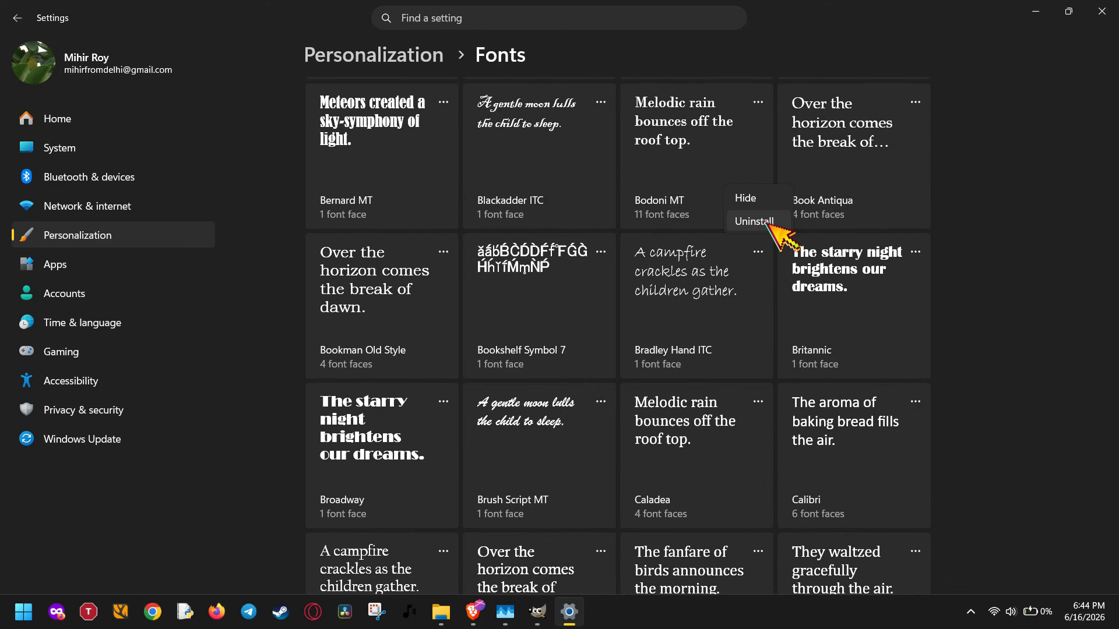
pyautogui.click(994, 233)
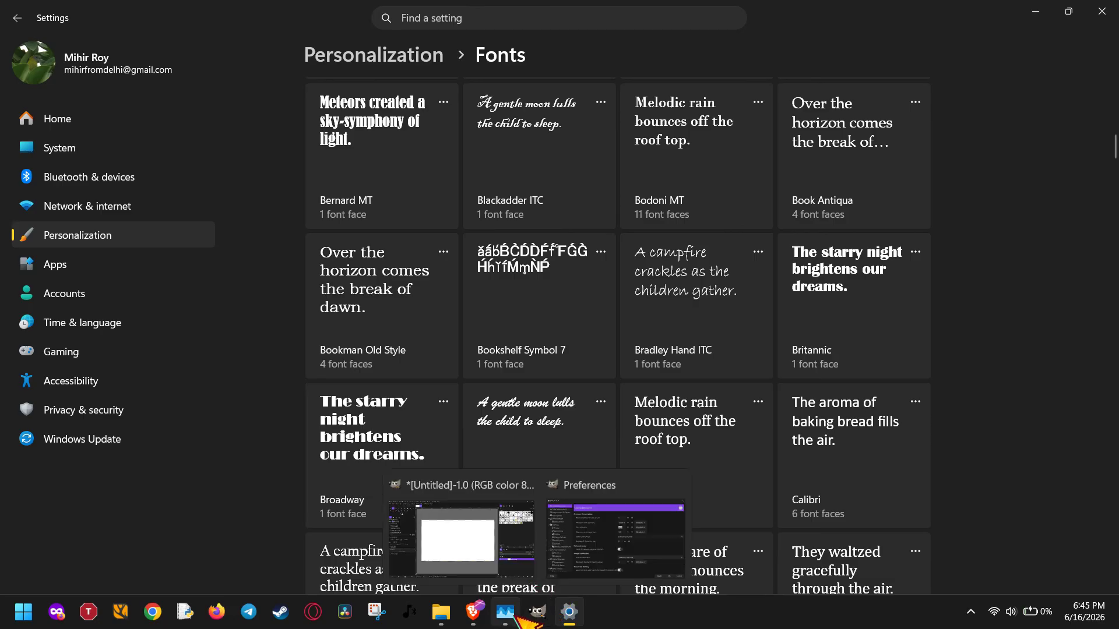
pyautogui.click(576, 623)
pyautogui.click(577, 625)
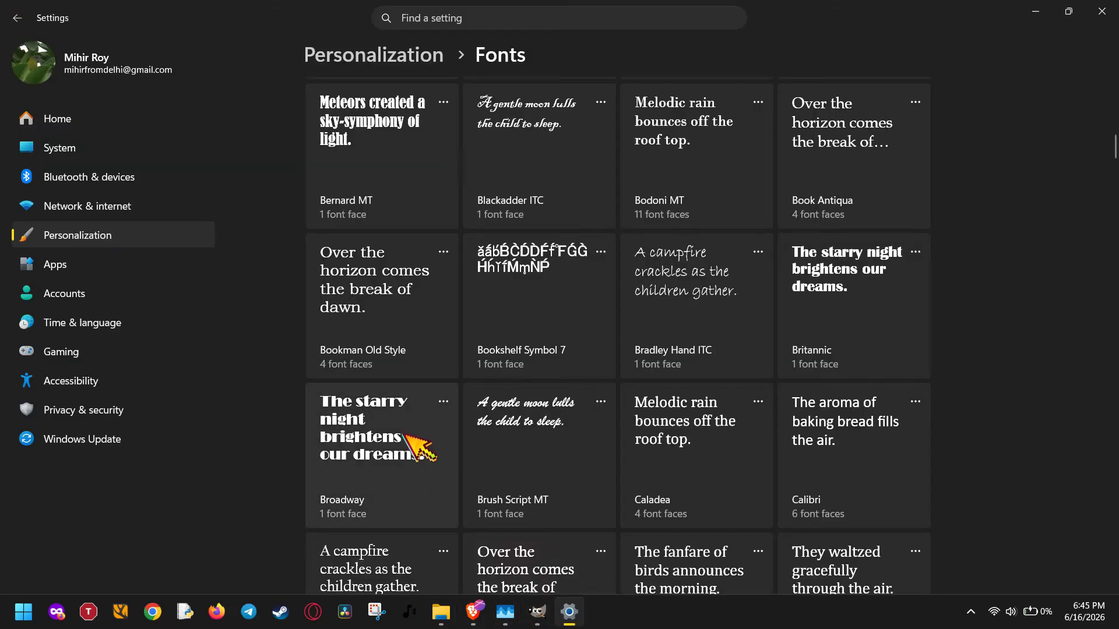
# Go to the Language & region settings and check the display language, regional format and country or region choices.
pyautogui.hotkey('alt', 'Left')
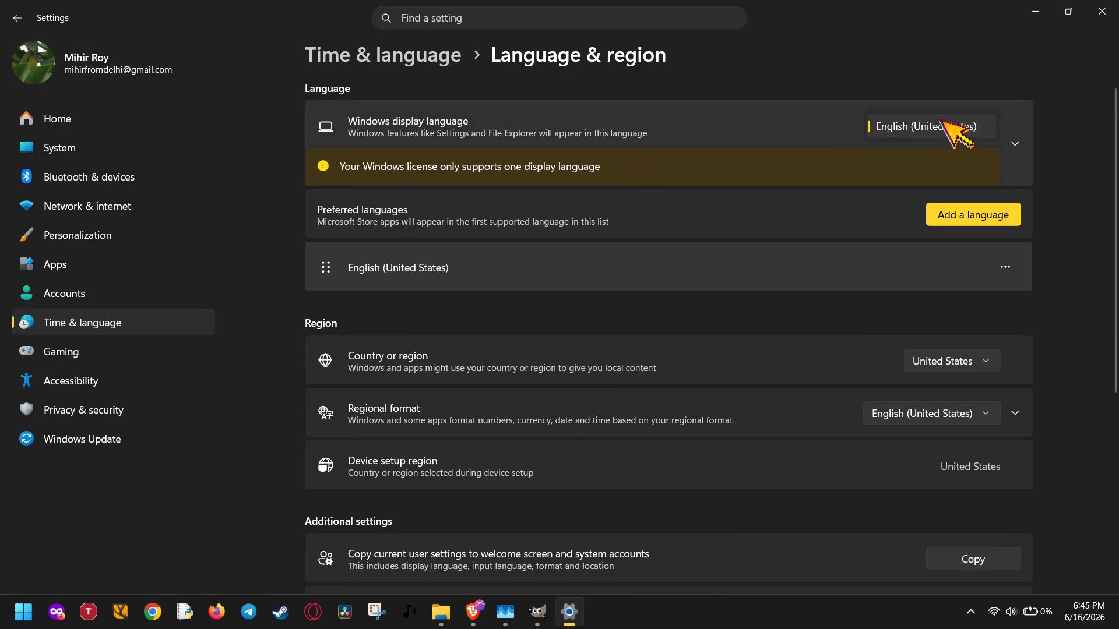
pyautogui.click(957, 412)
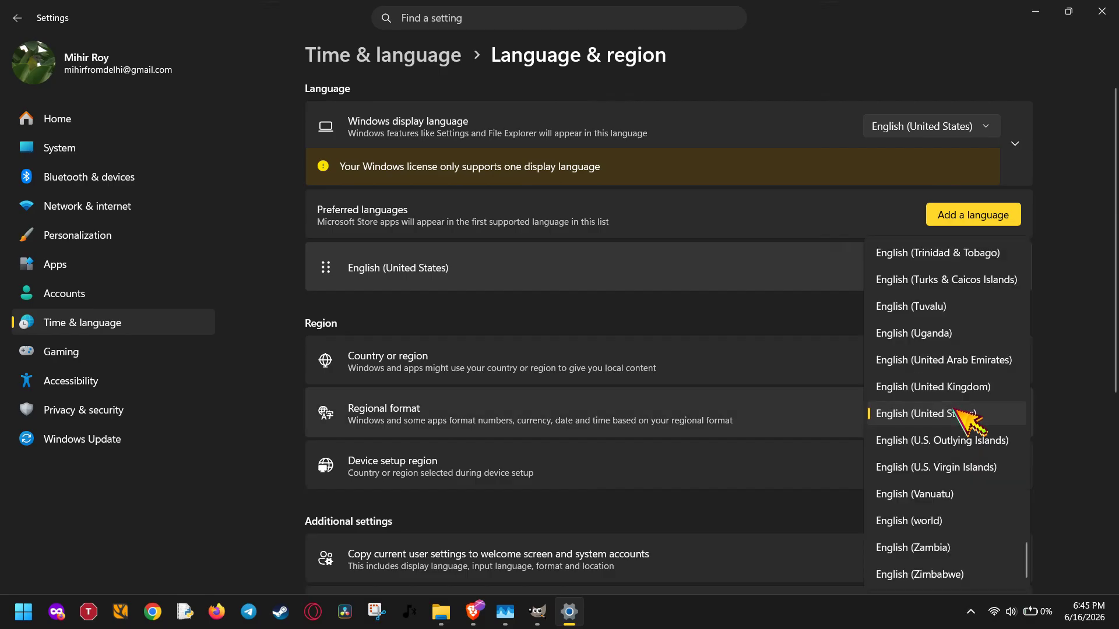
pyautogui.click(956, 412)
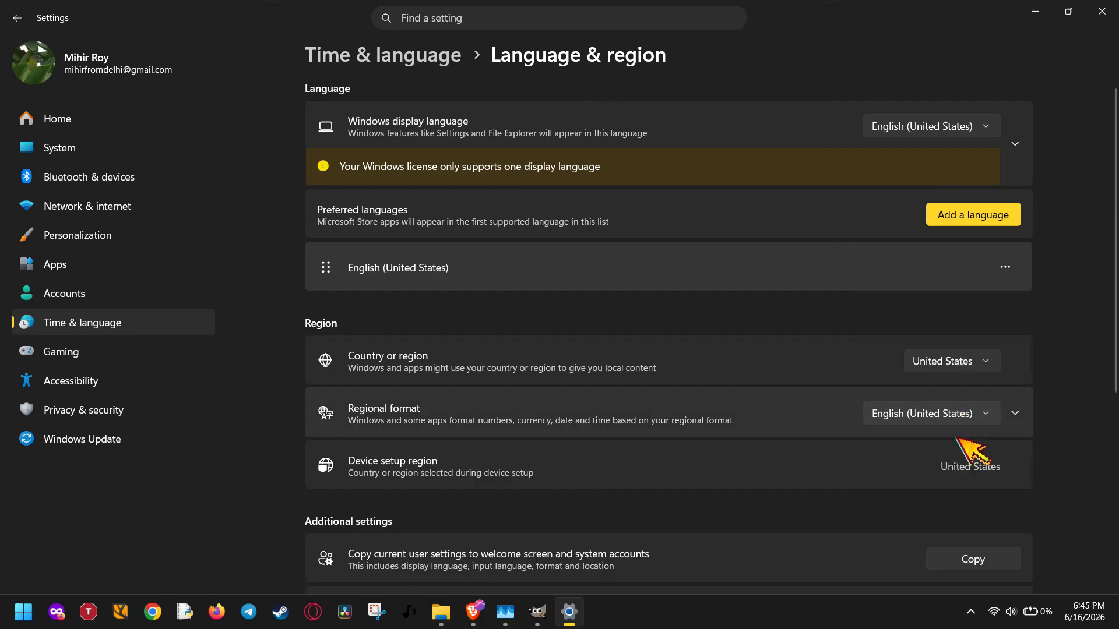
pyautogui.scroll(-3, 968, 449)
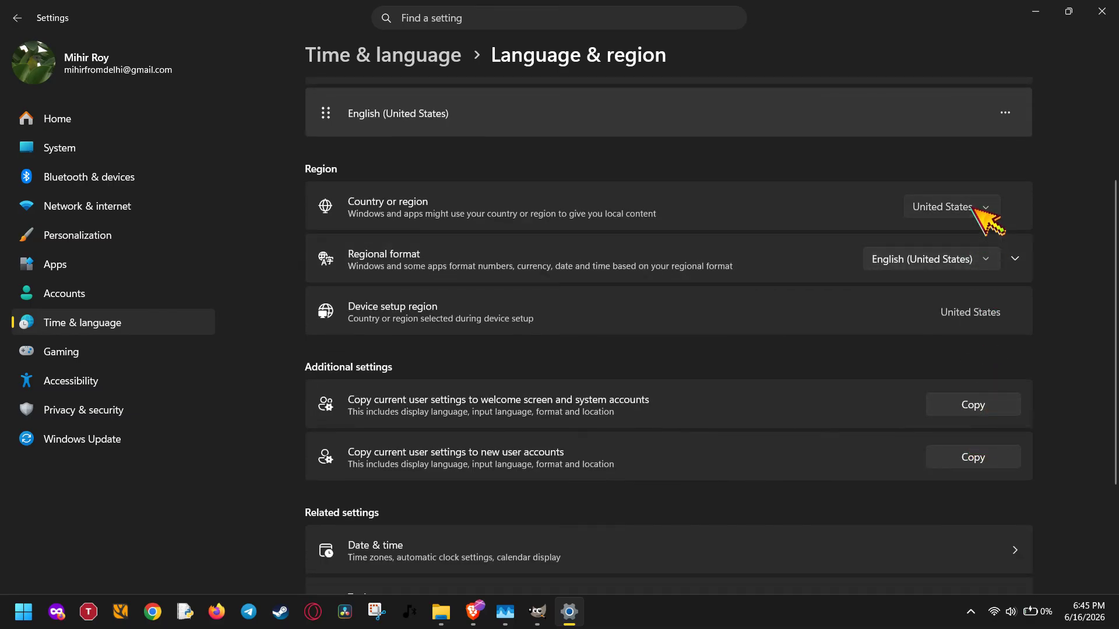
pyautogui.click(981, 216)
pyautogui.click(1080, 228)
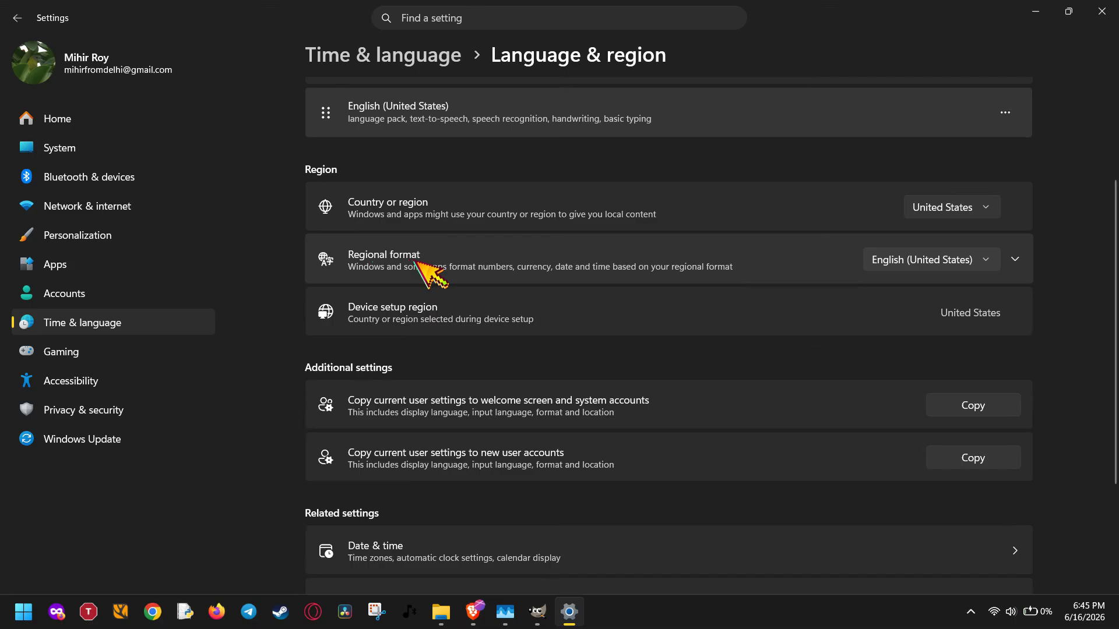
# Launch the NVIDIA App and show its Drivers page.
pyautogui.press('super')
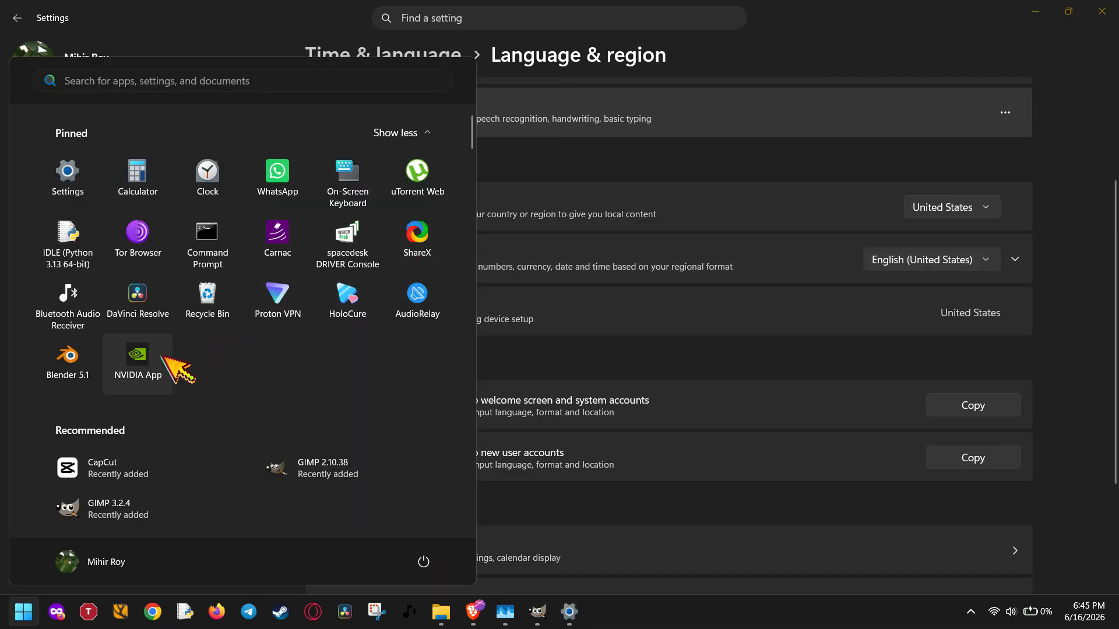
pyautogui.click(156, 374)
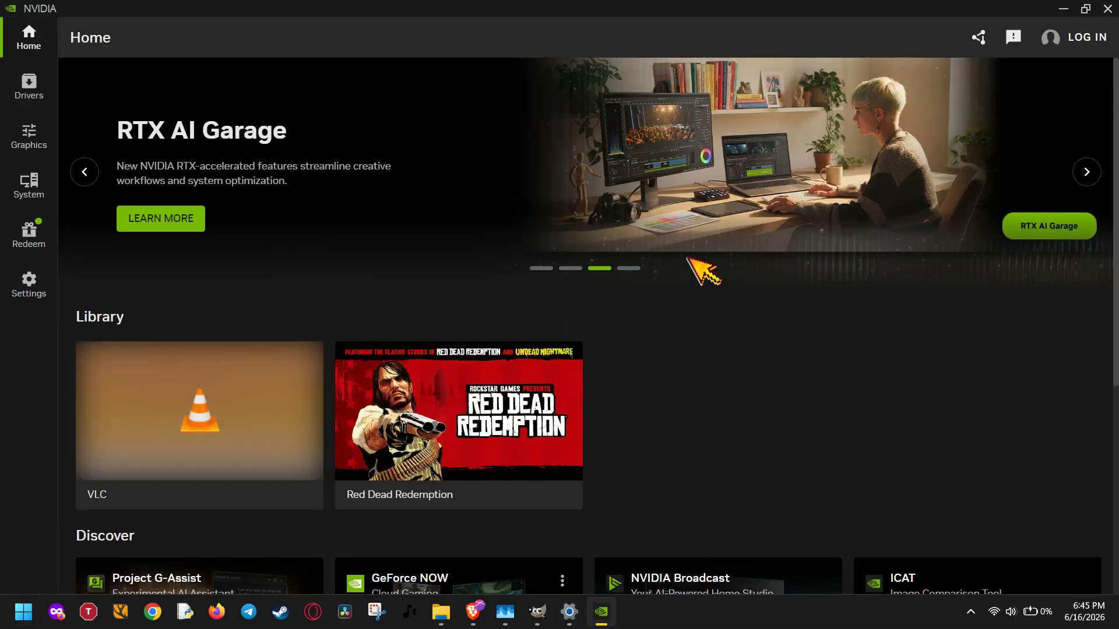
pyautogui.click(29, 88)
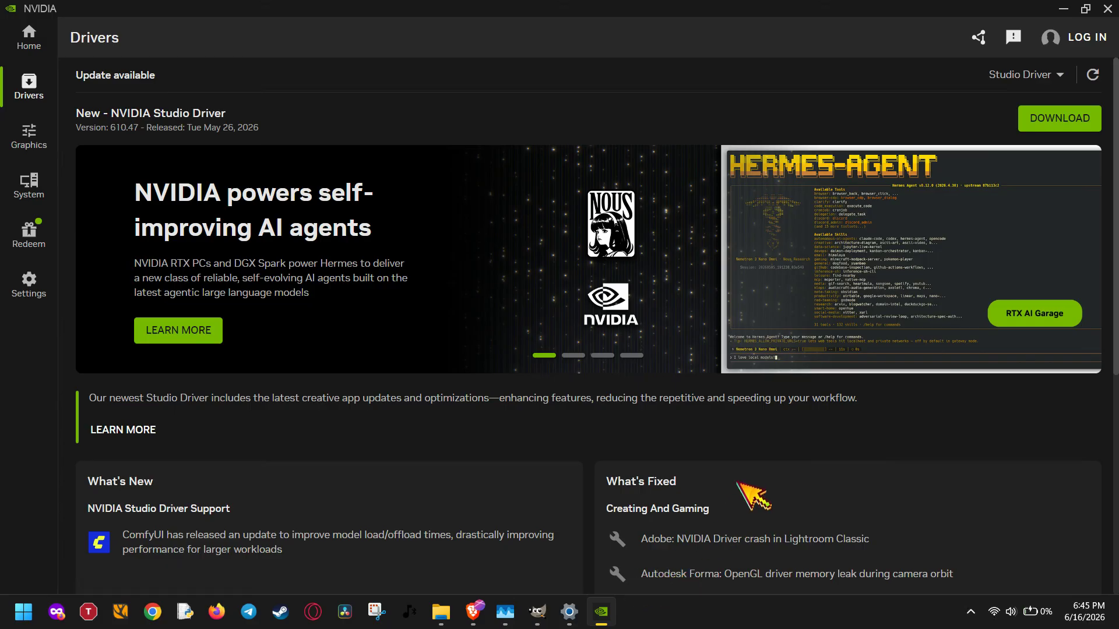
# Switch to the untitled GIMP image and show it in full screen.
pyautogui.hotkey('alt', 'Tab')
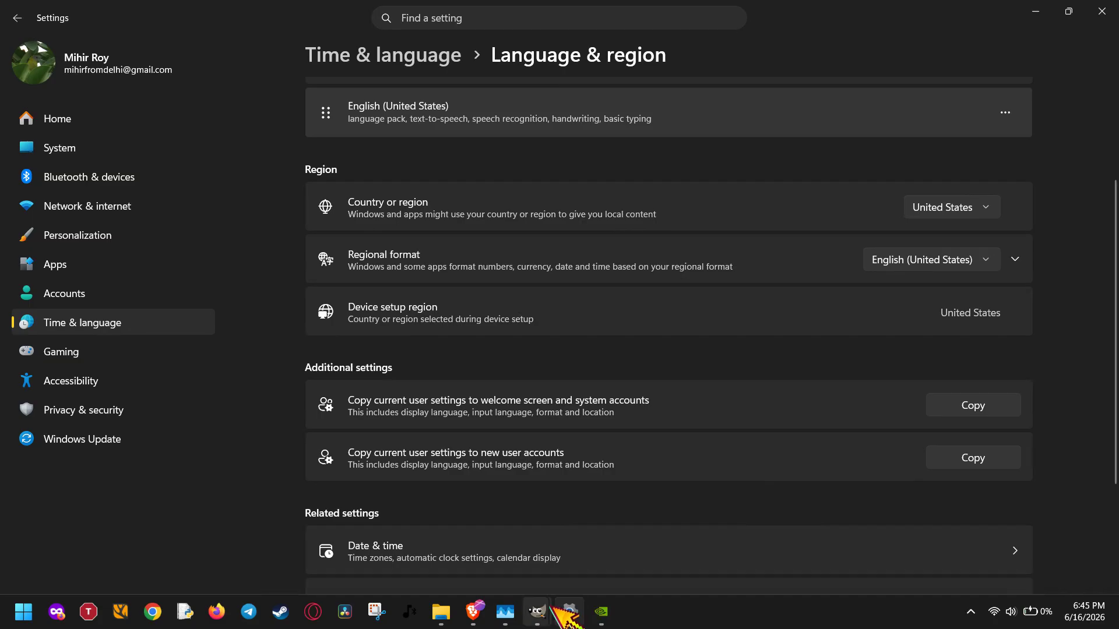
pyautogui.click(539, 537)
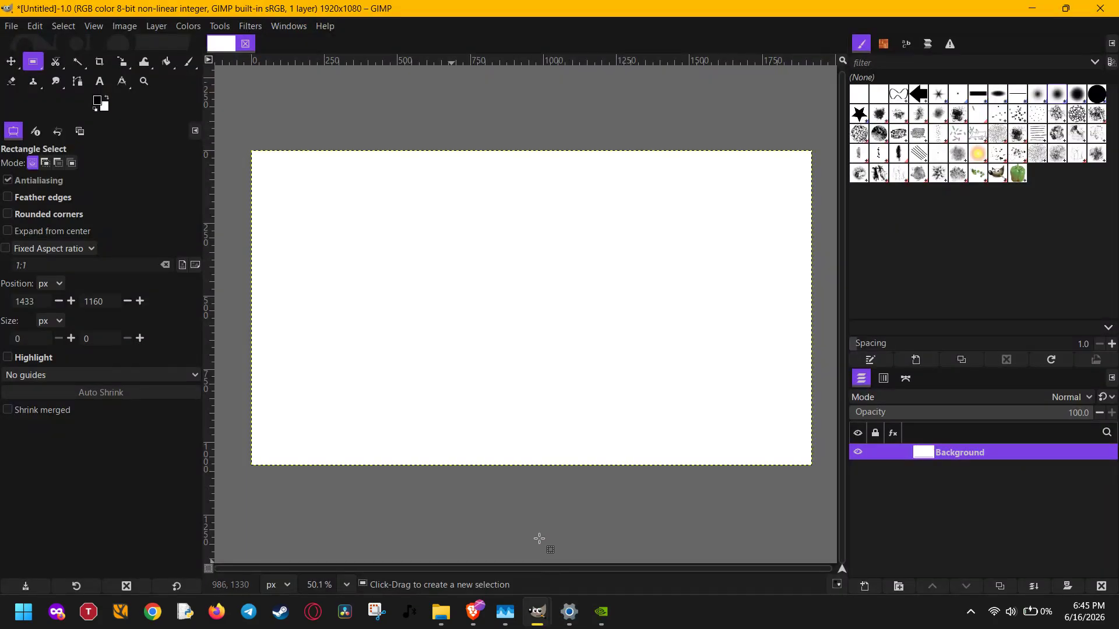
pyautogui.press('F11')
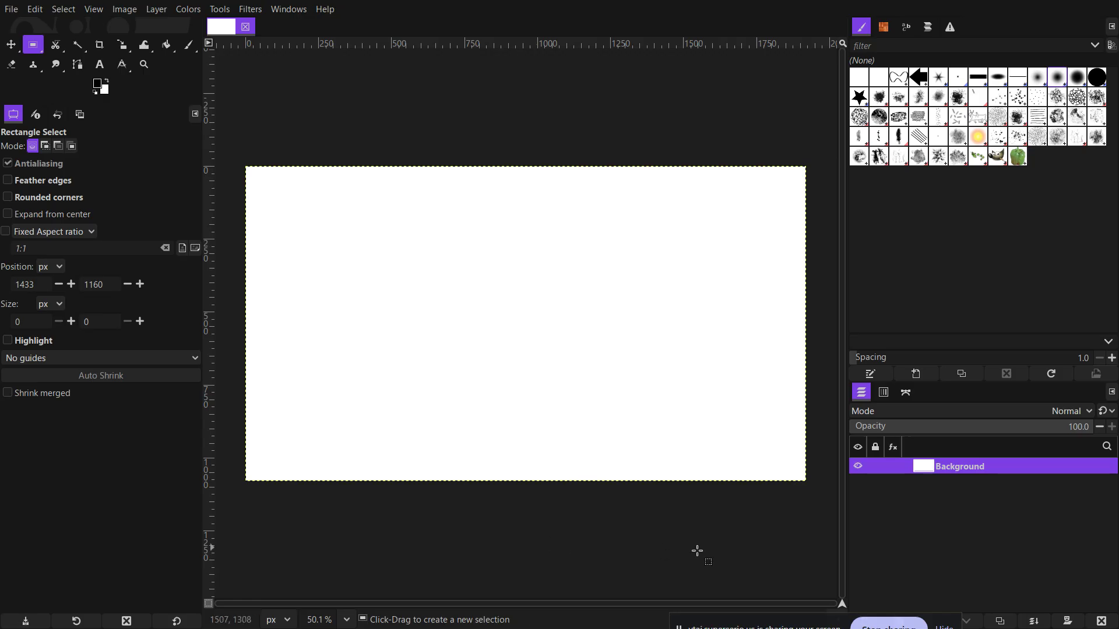